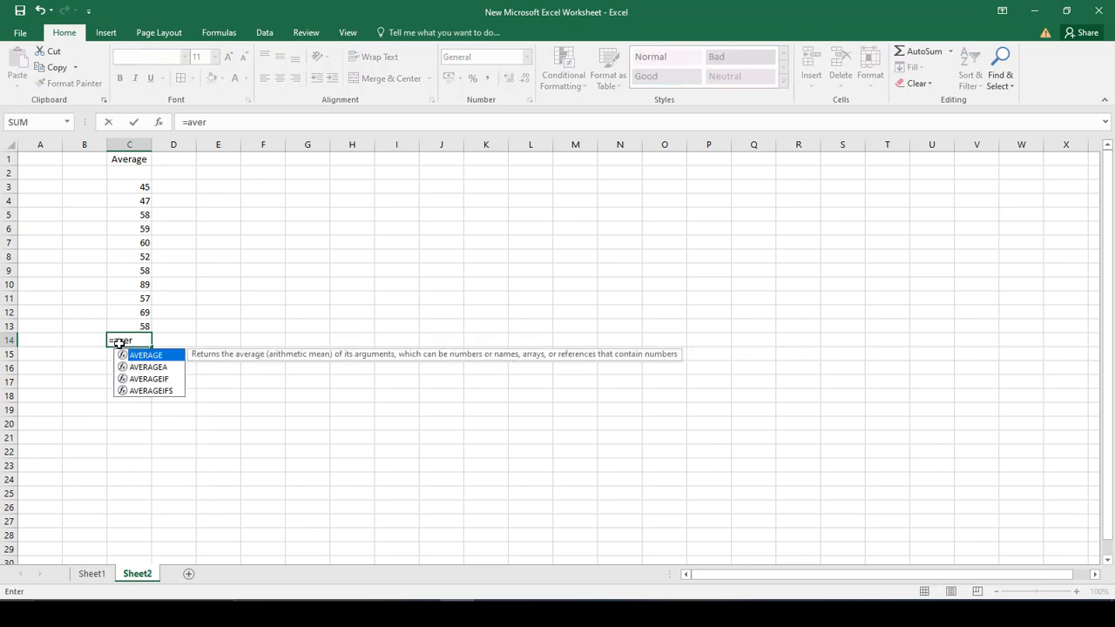
Step: Complete the AVERAGE formula in cell C14 for the range C3:C13
key("Tab")
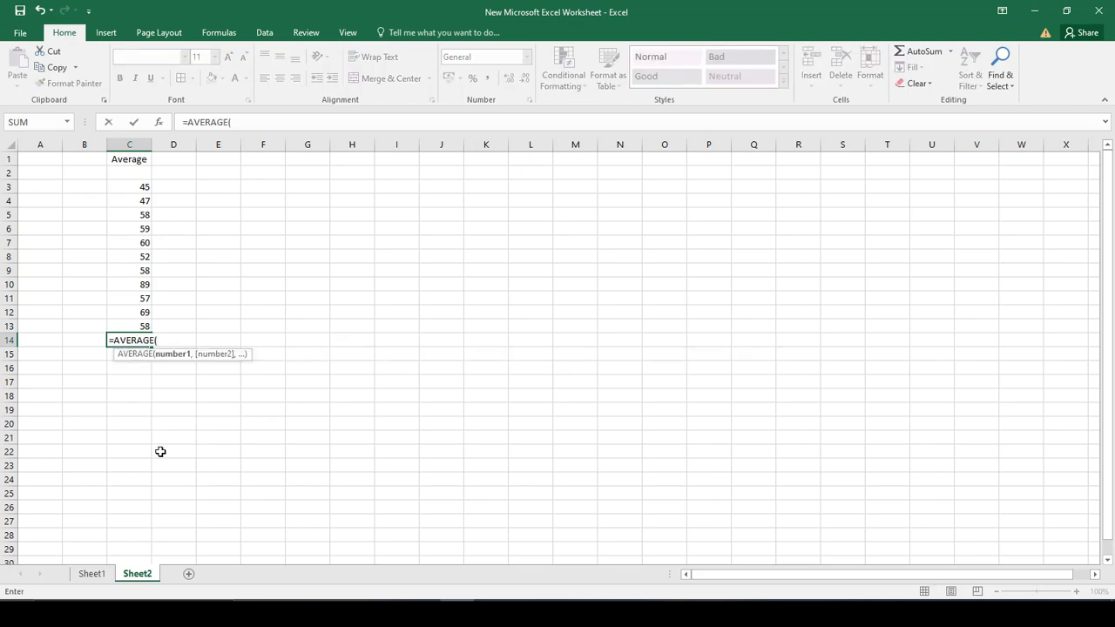
left_click_drag(142, 186, 135, 325)
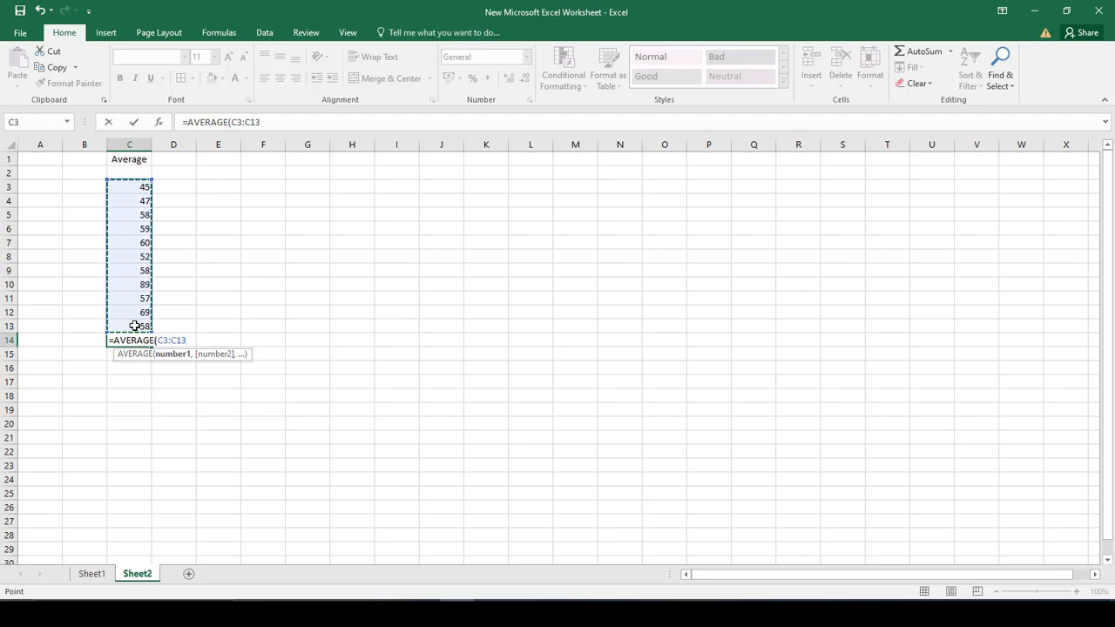
type(")")
key("Return")
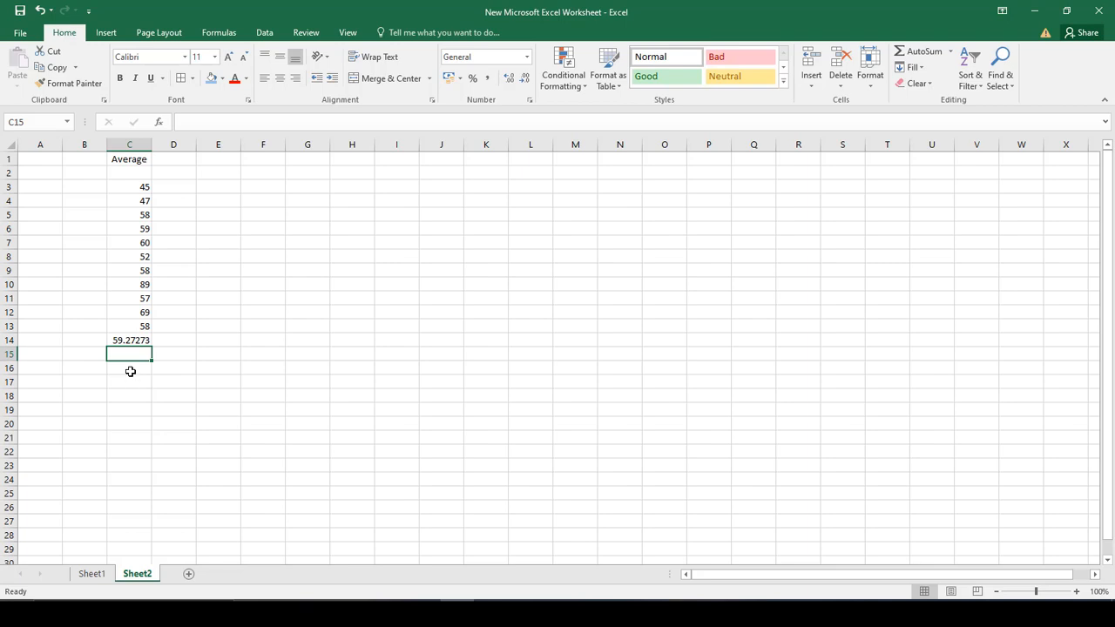
Step: Enter an AVERAGE formula in cell C16 using the literal numbers 120 and 352
left_click(129, 372)
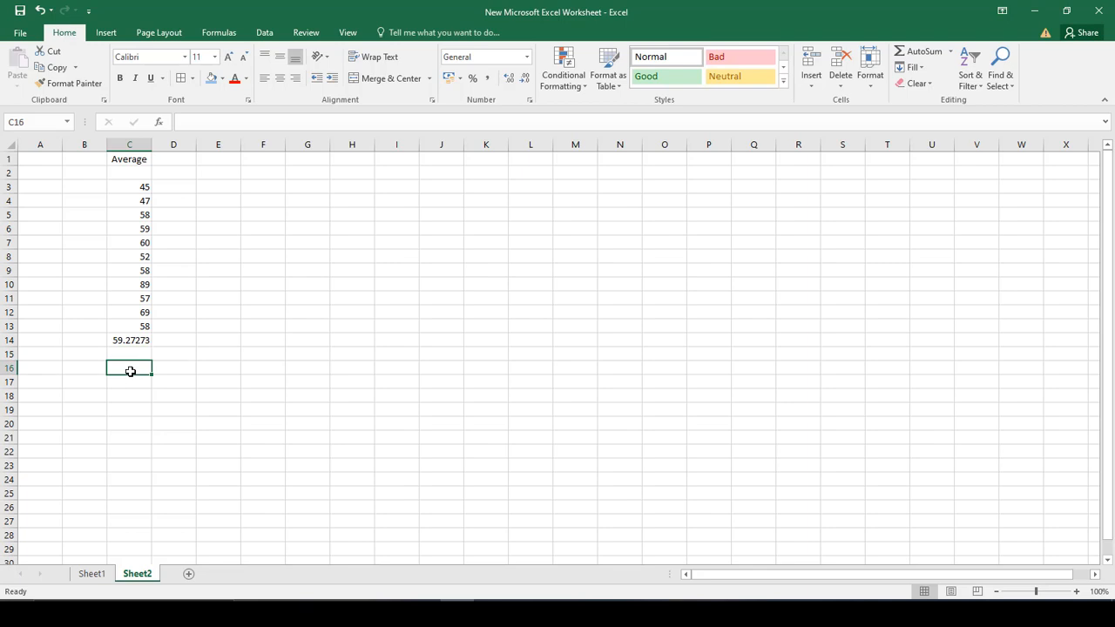
type("=avera")
key("Tab")
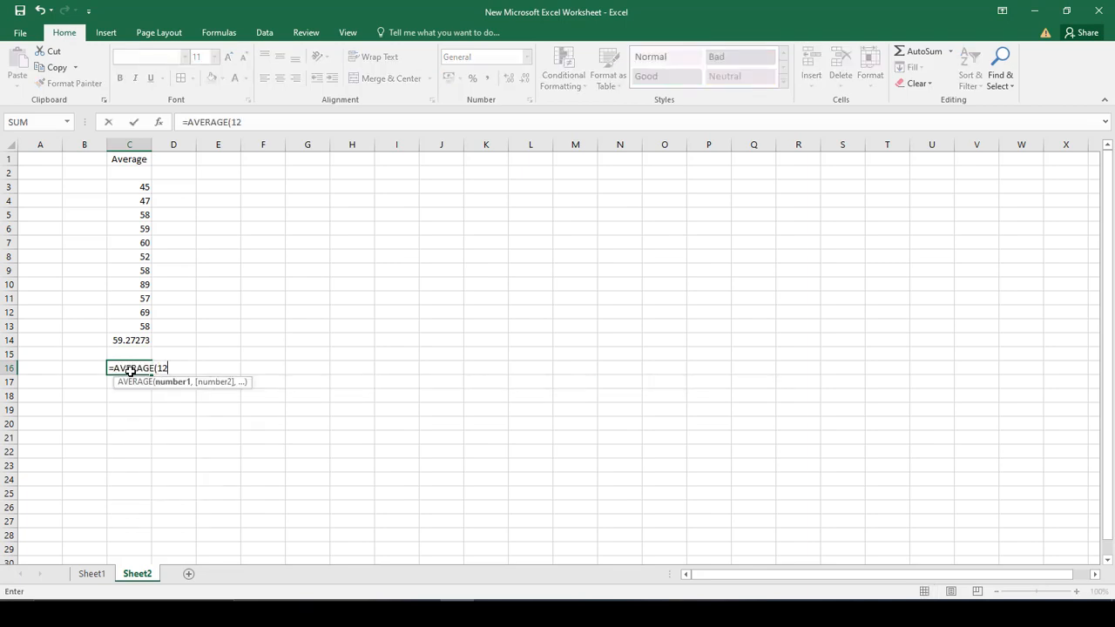
type("120,352")
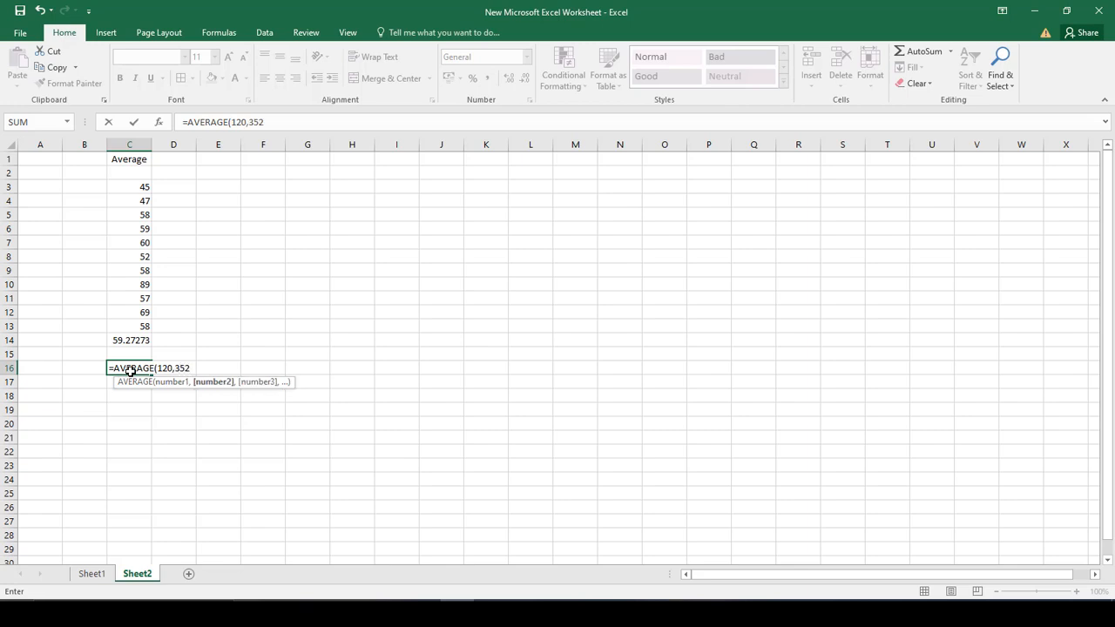
type(")")
key("Return")
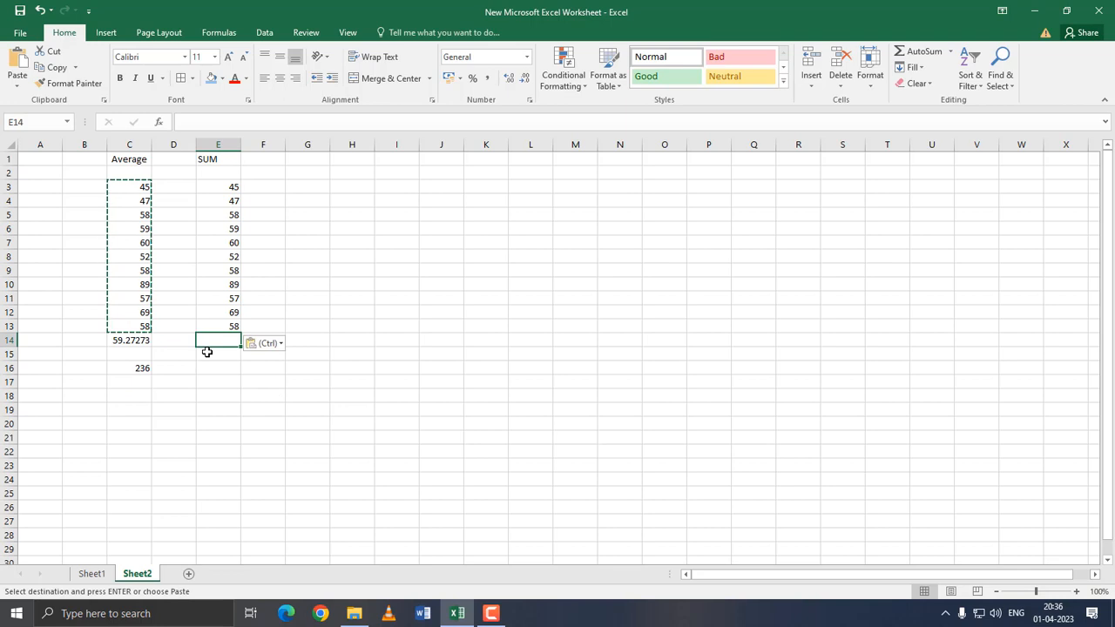
Step: Enter a SUM formula in cell E14 that adds up the range E3:E13
type("=su")
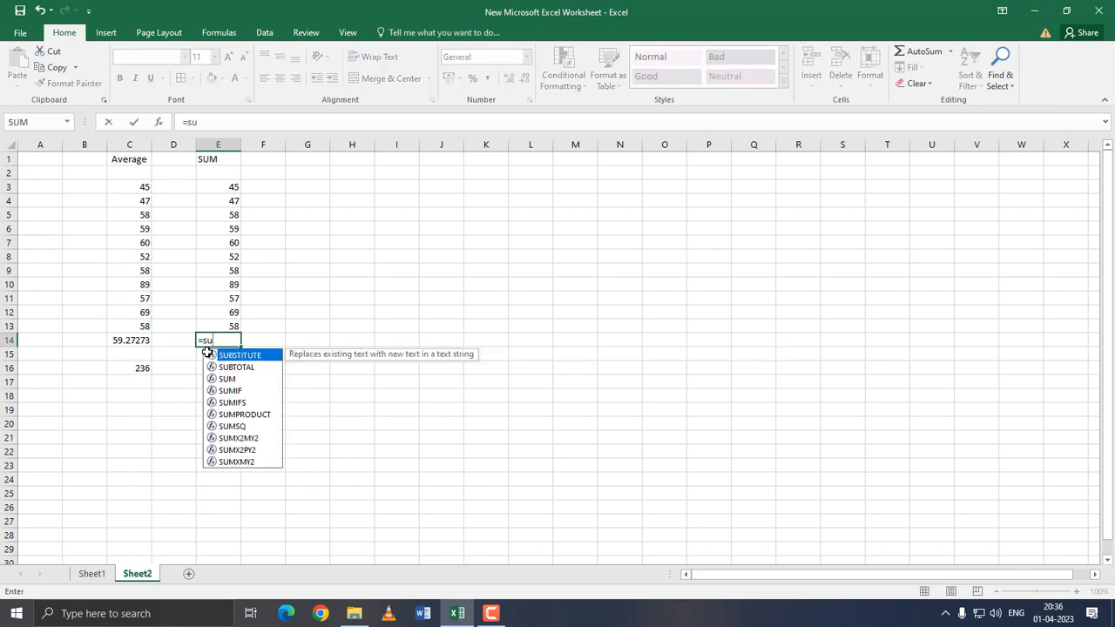
type("m")
key("Tab")
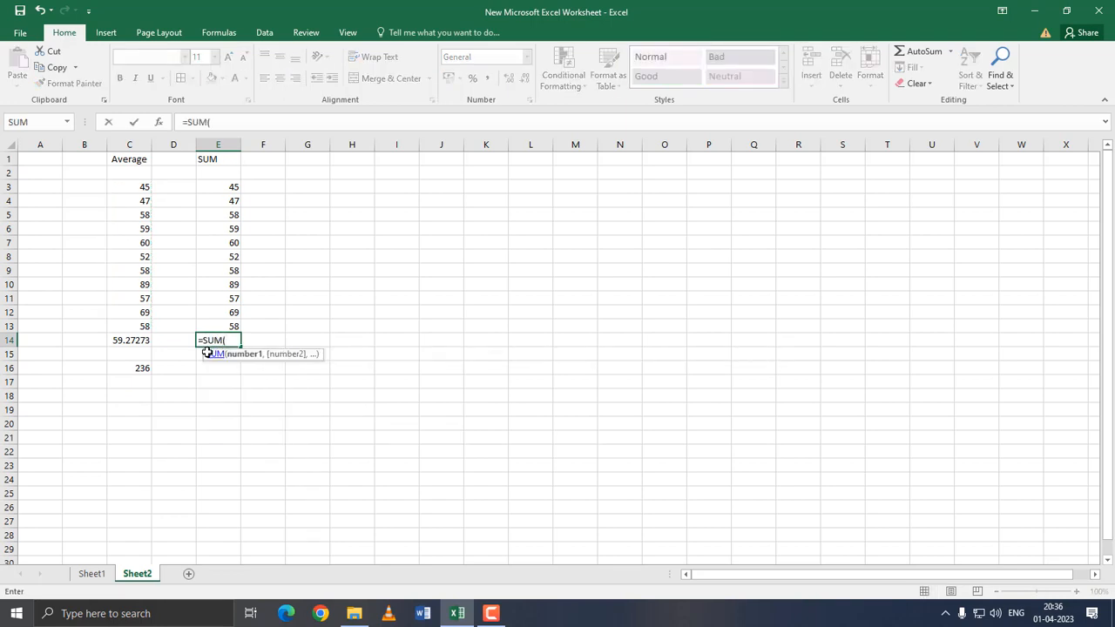
left_click_drag(224, 185, 228, 316)
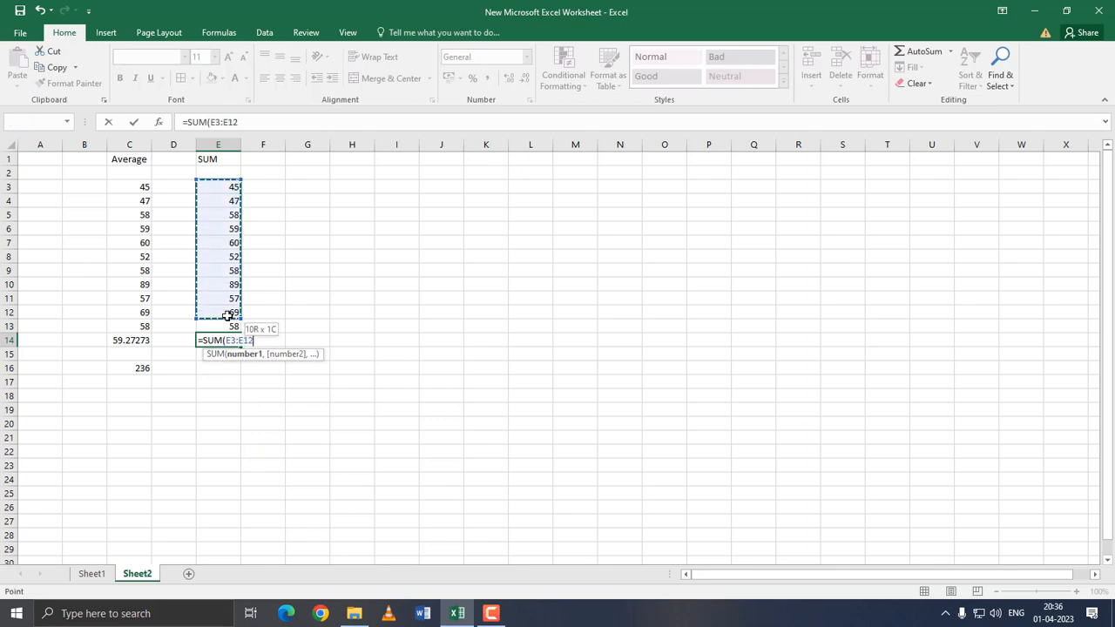
type(")")
key("Return")
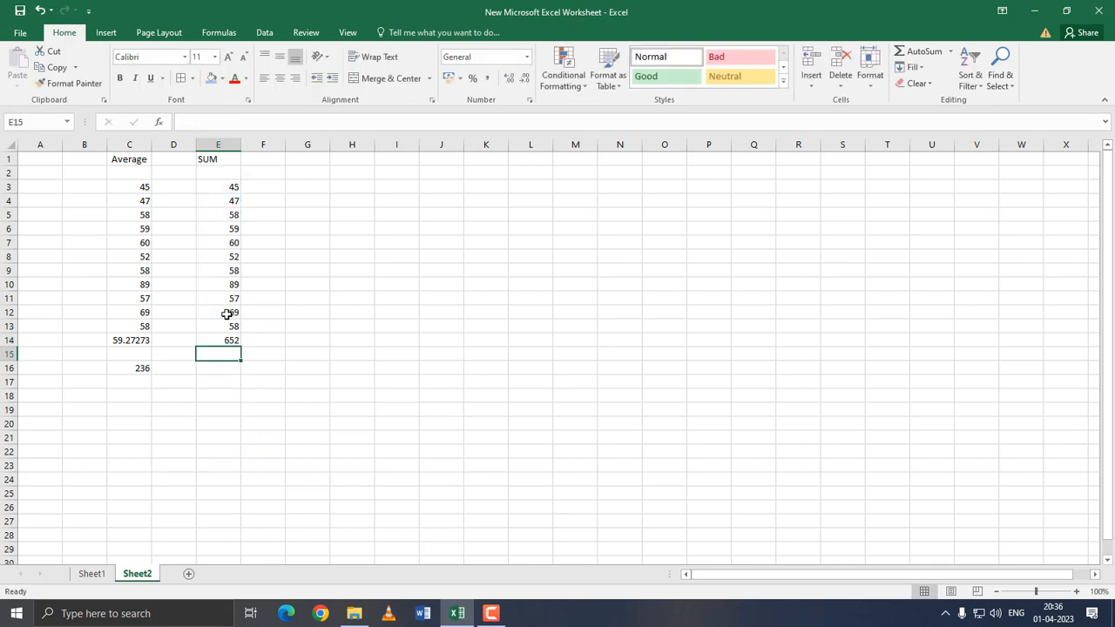
Step: Enter a SUM formula in cell E16 that adds the literal numbers 253 and 252
left_click(219, 370)
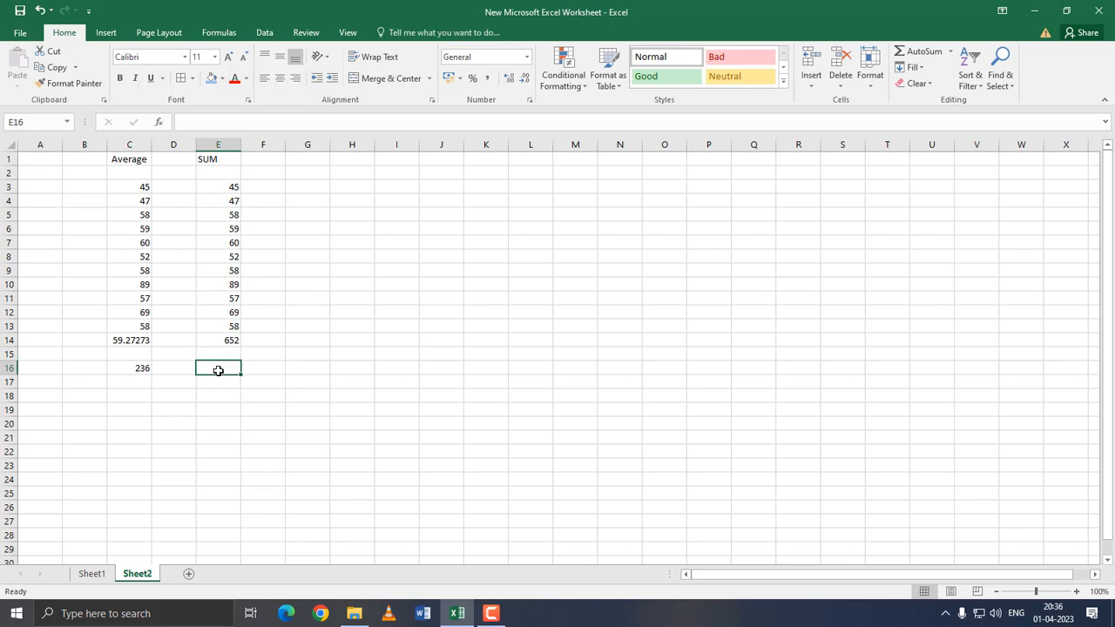
type("=SUM(")
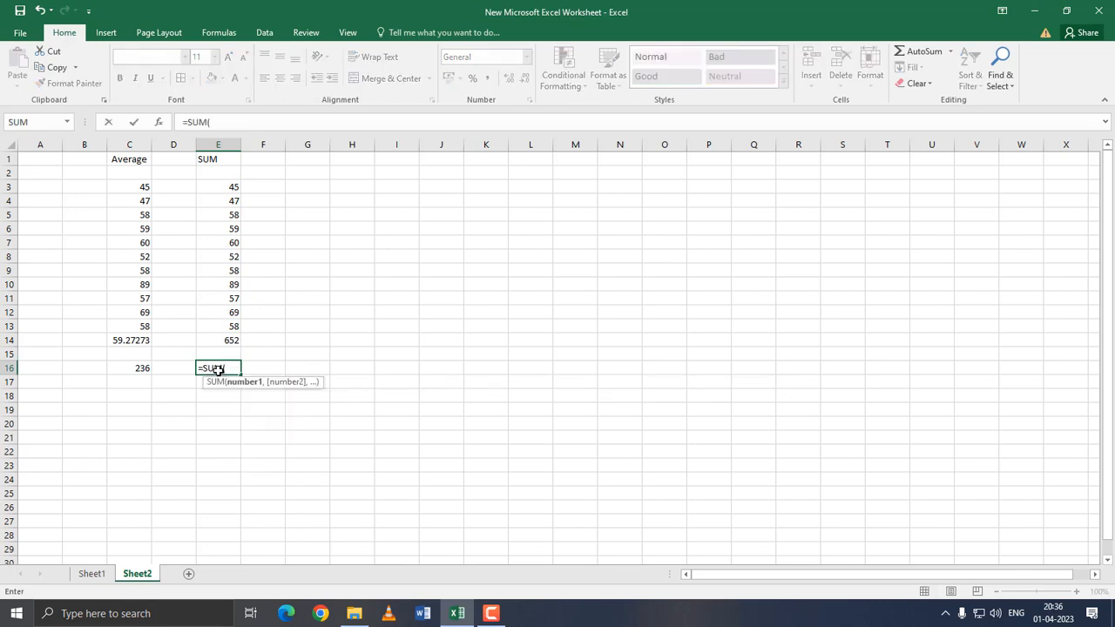
type("253,")
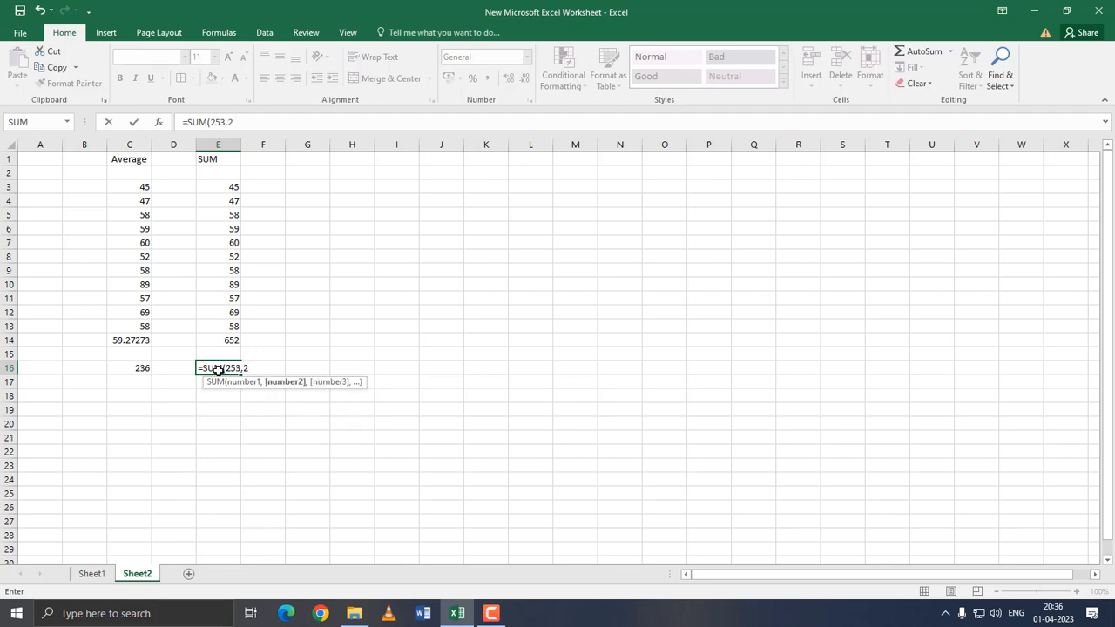
type("252")
key("Return")
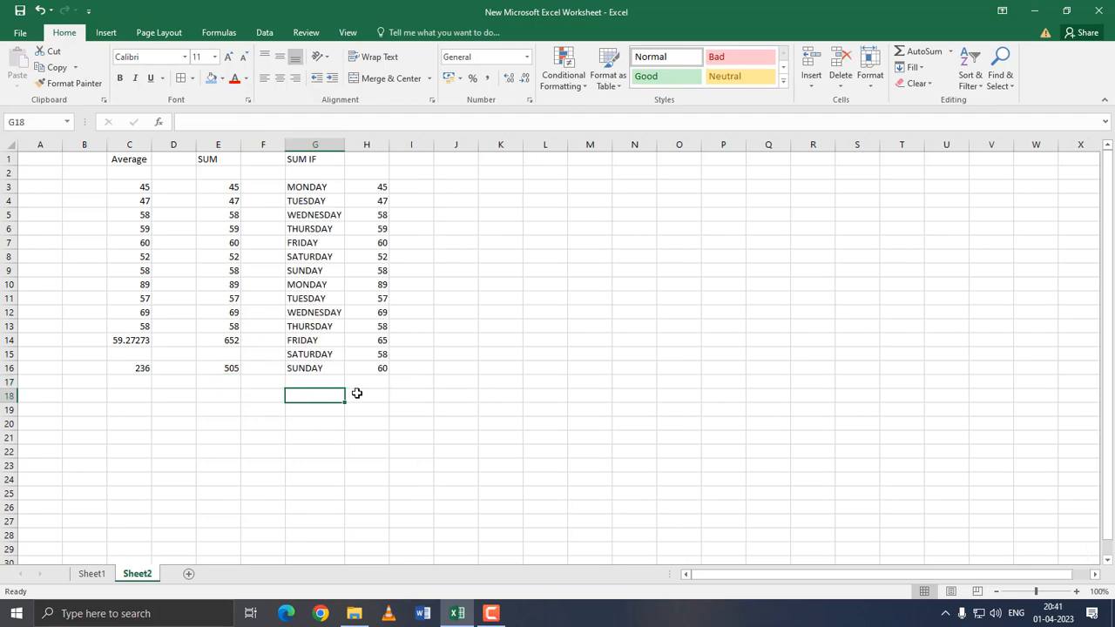
Step: Enter a SUMIF formula in cell H18 with range G3:G16, criteria G3 and sum range H3:H16, and check it against the Monday values
left_click(356, 395)
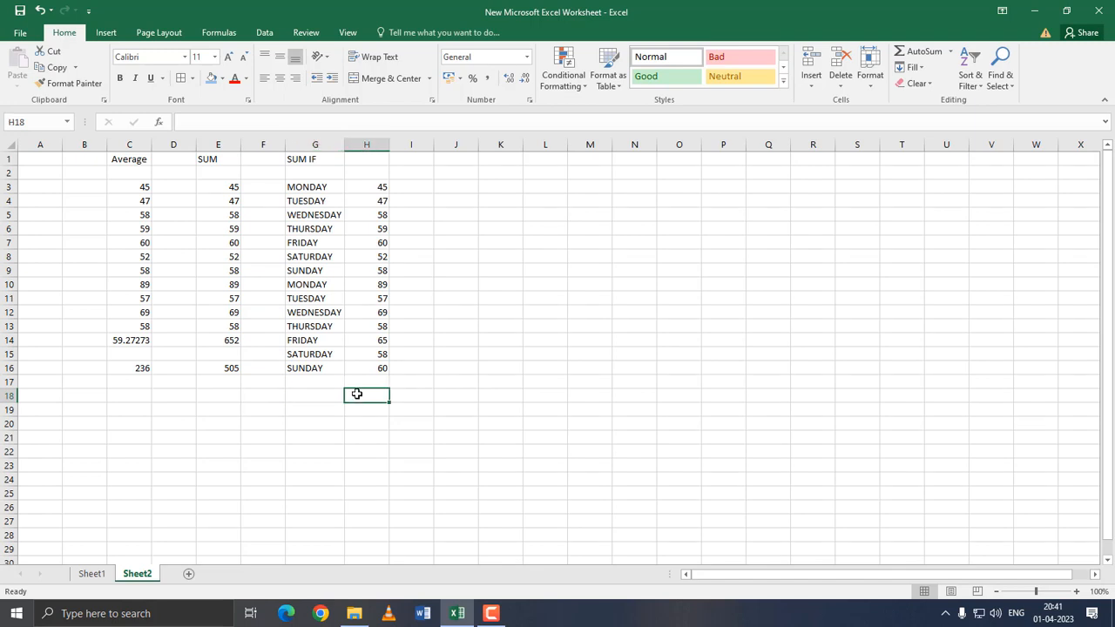
type("=SUM")
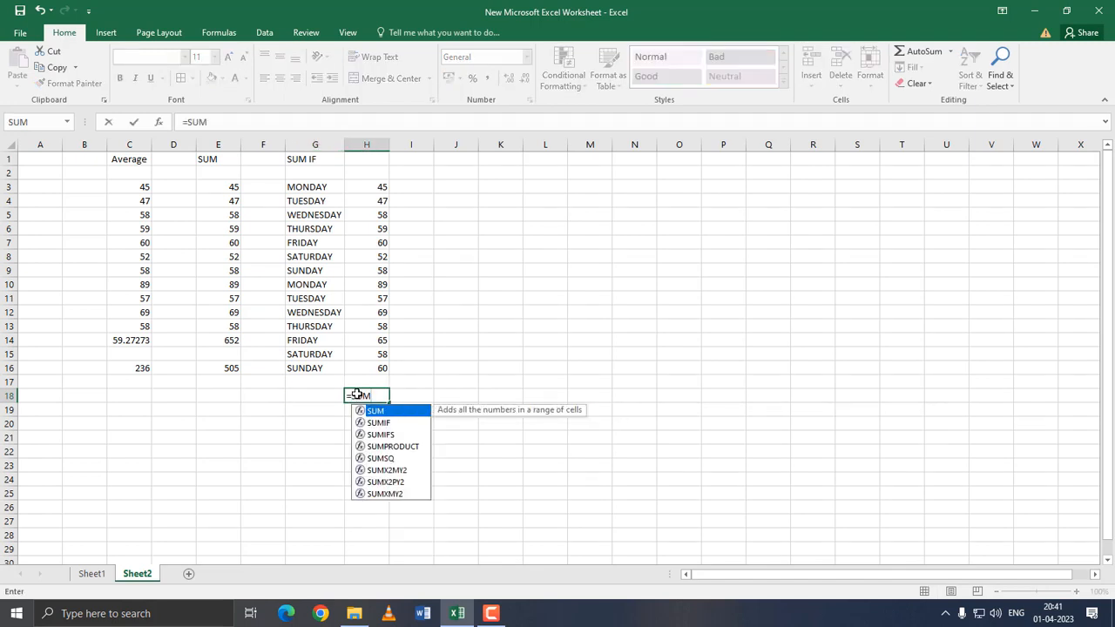
type("IF(")
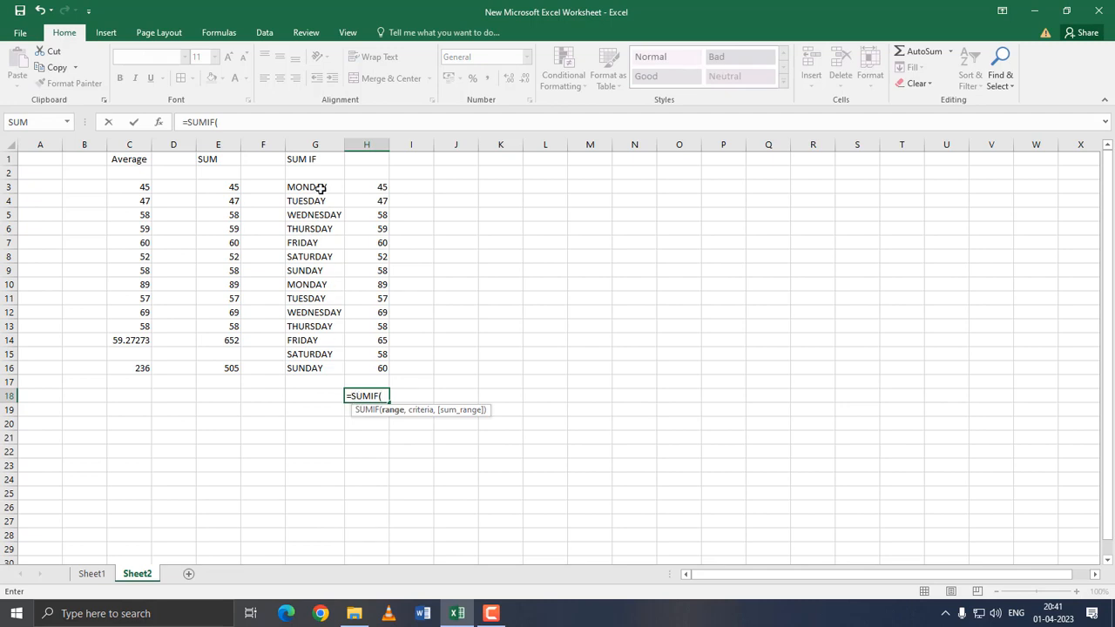
left_click_drag(321, 188, 305, 369)
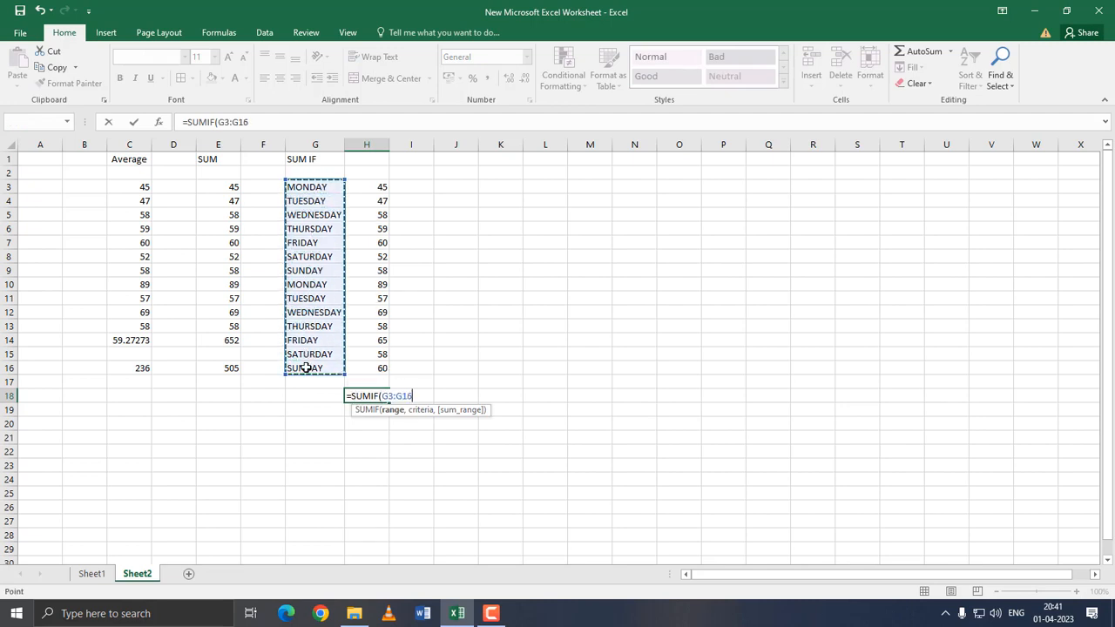
type(",")
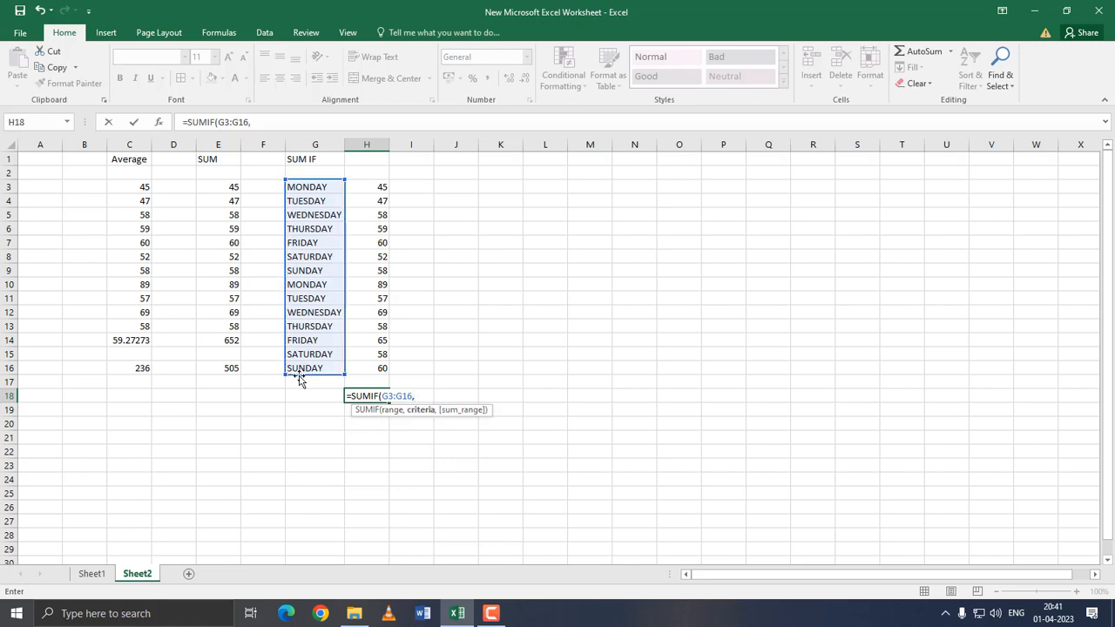
left_click(320, 190)
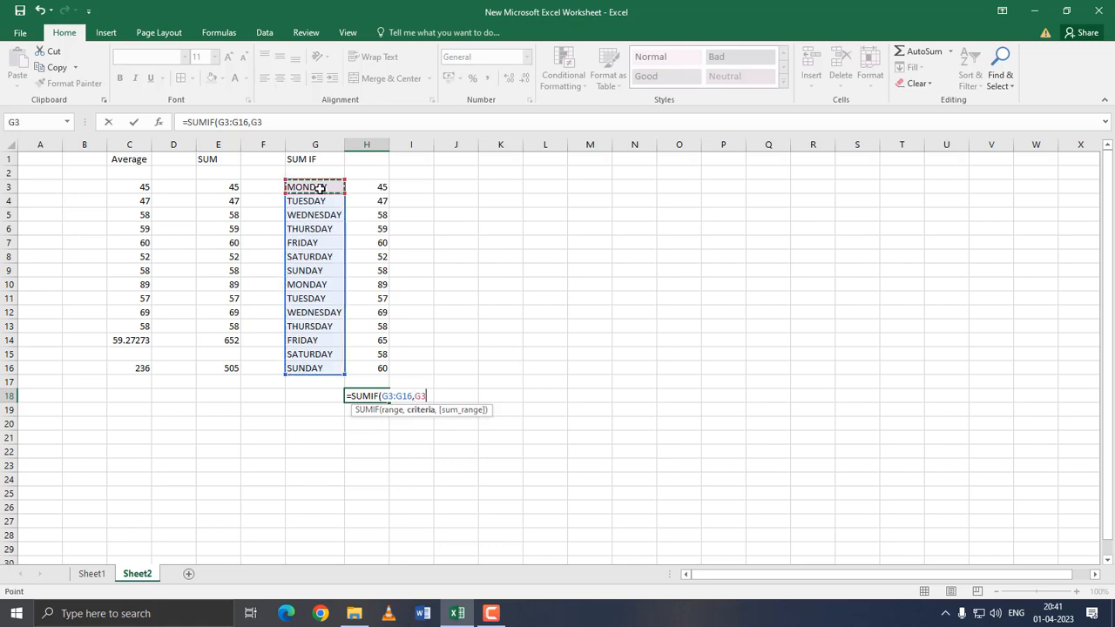
type(",")
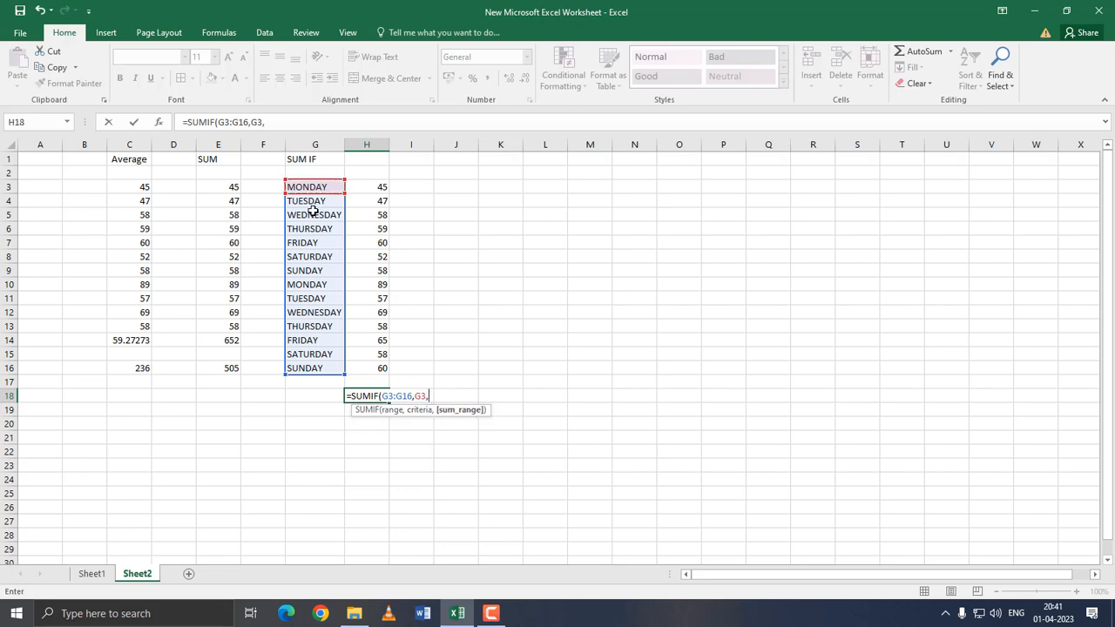
left_click_drag(375, 187, 372, 375)
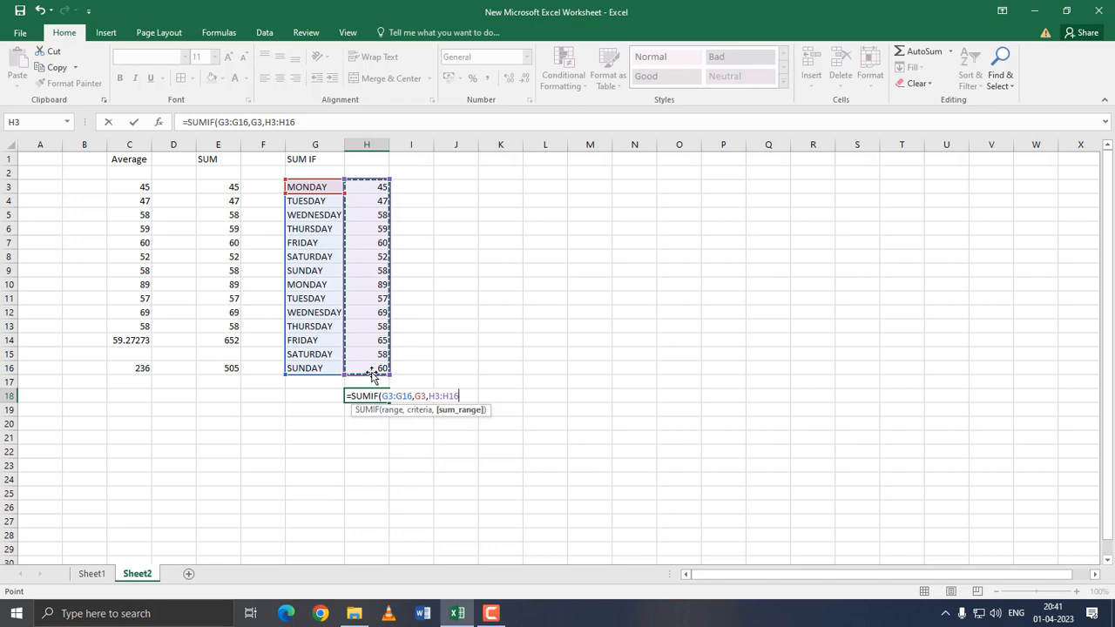
key("Return")
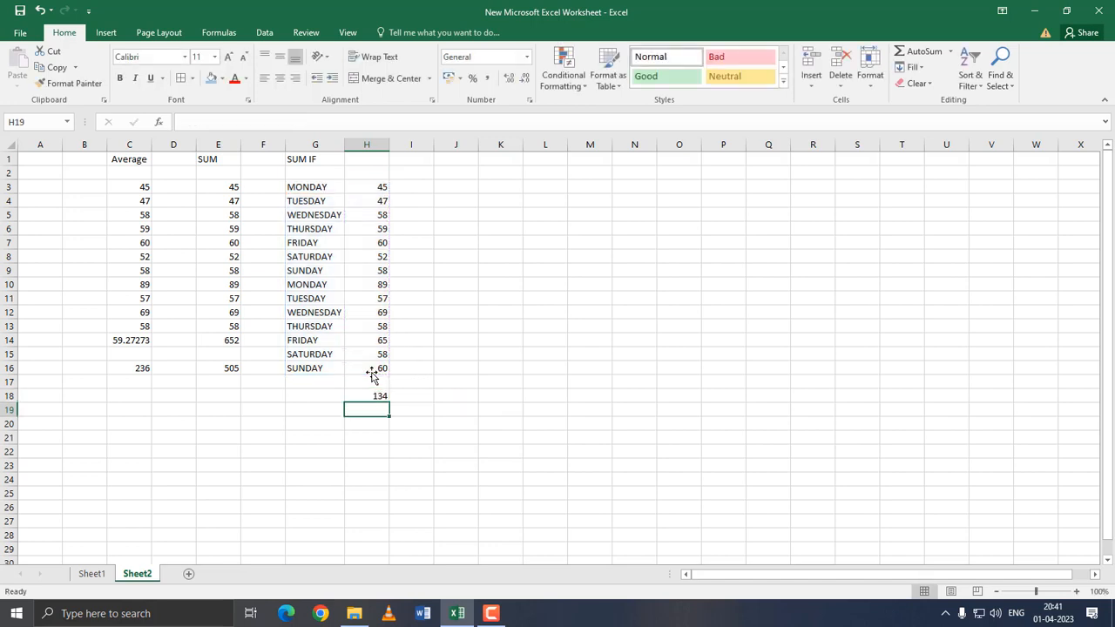
left_click(374, 397)
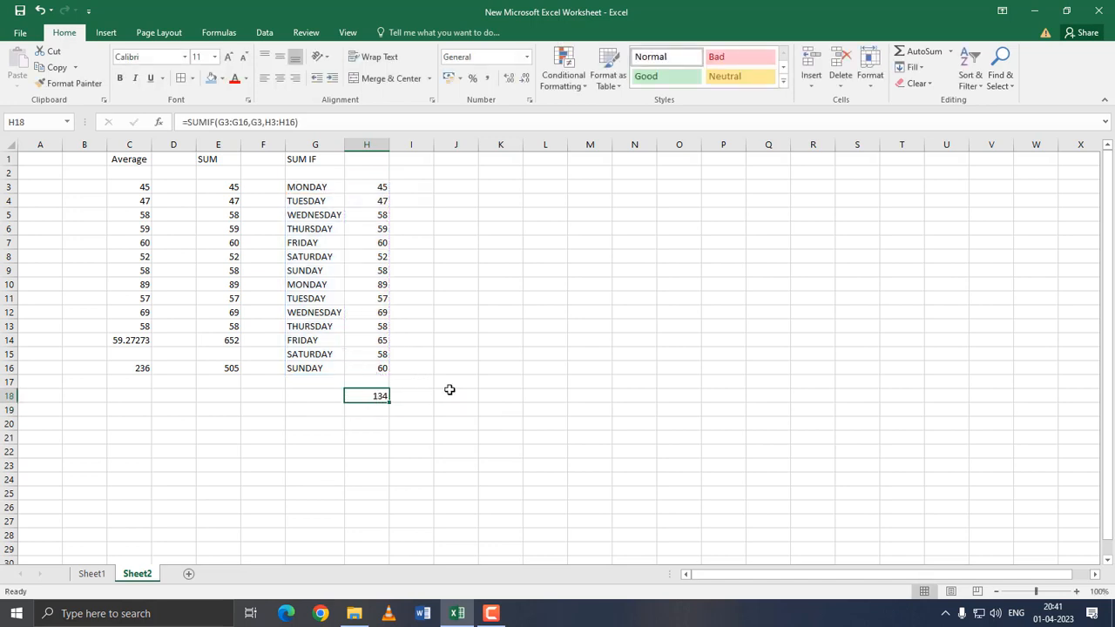
left_click(385, 189)
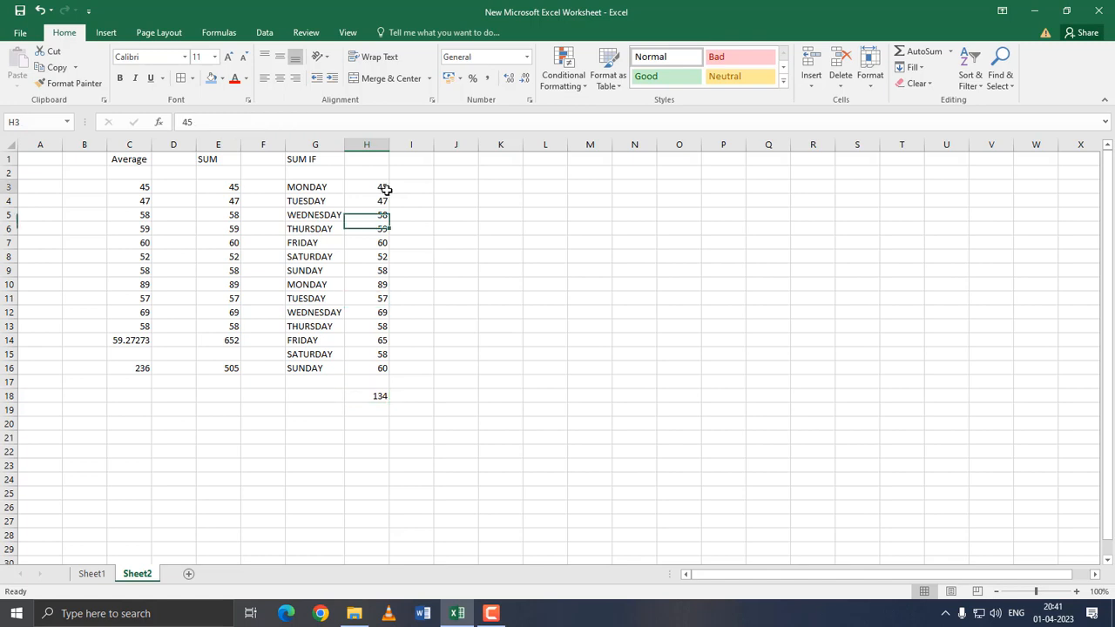
left_click(387, 287)
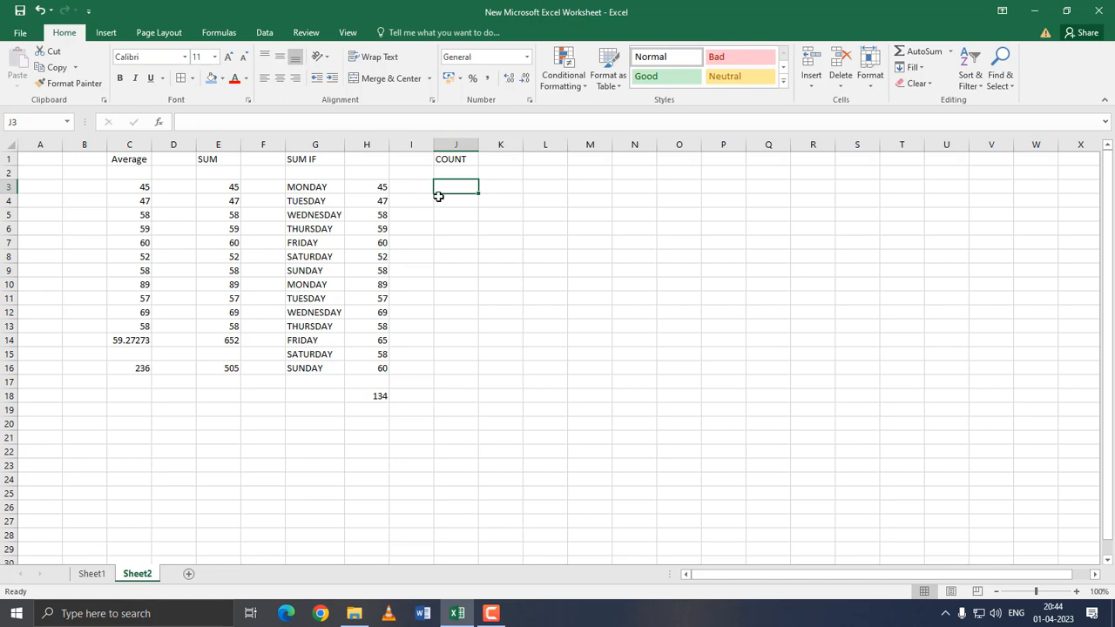
Step: Enter a COUNT formula in cell J3 for the numbers in H3:H16
type("=C")
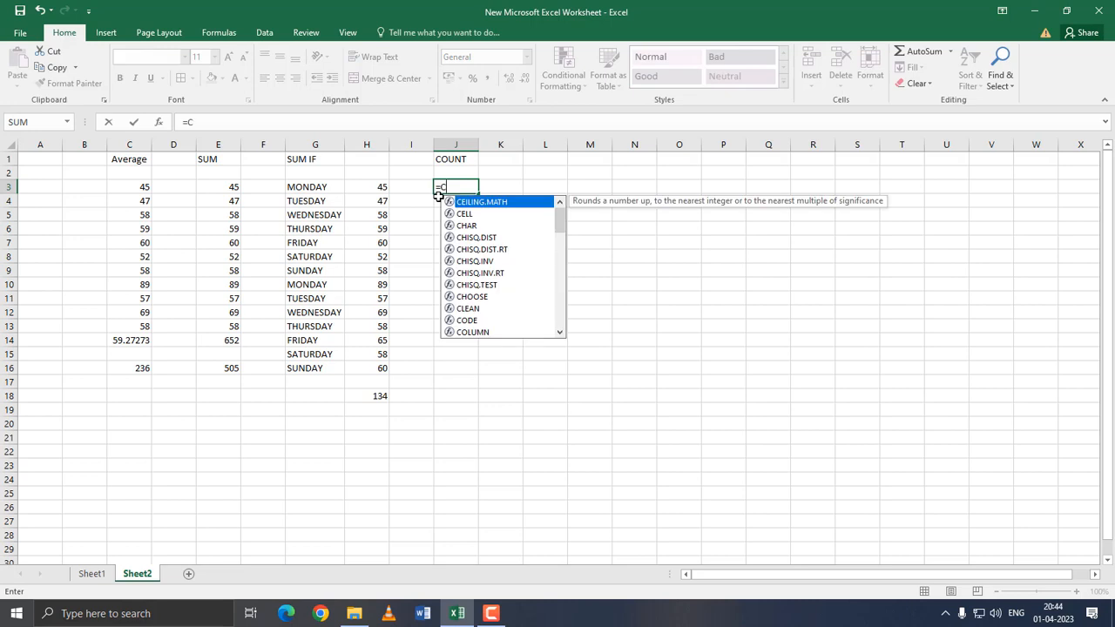
type("OUN")
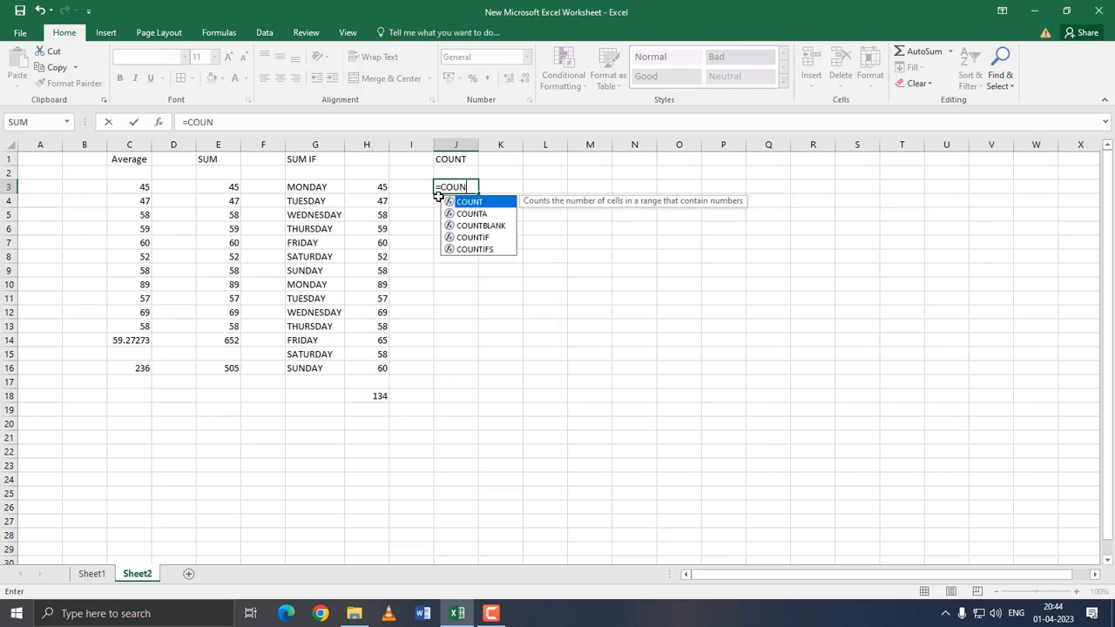
type("T(")
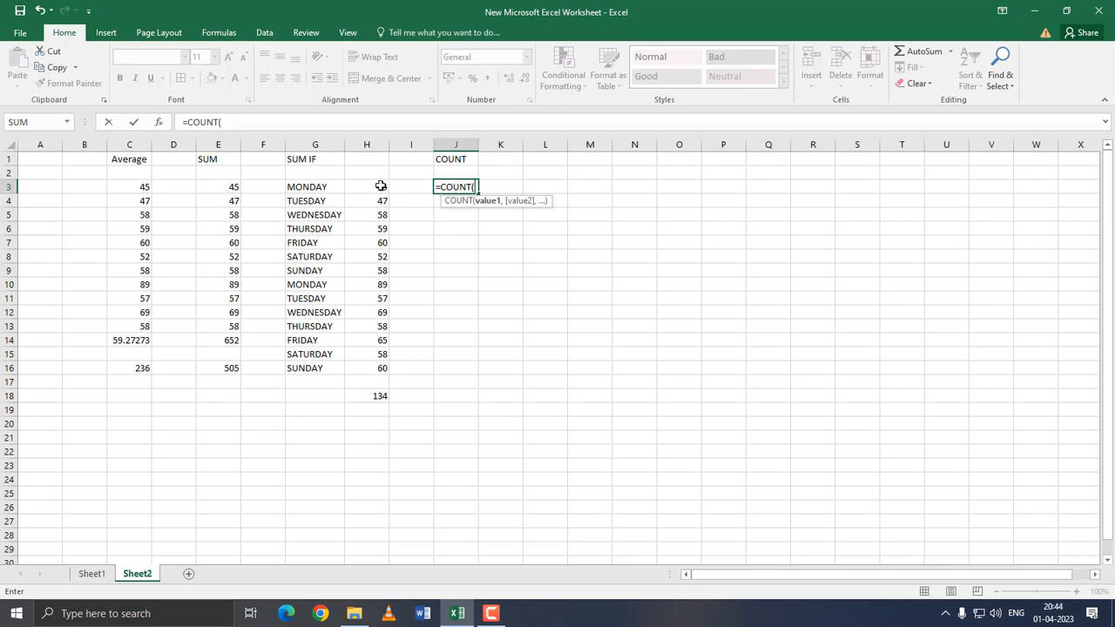
left_click_drag(379, 186, 365, 370)
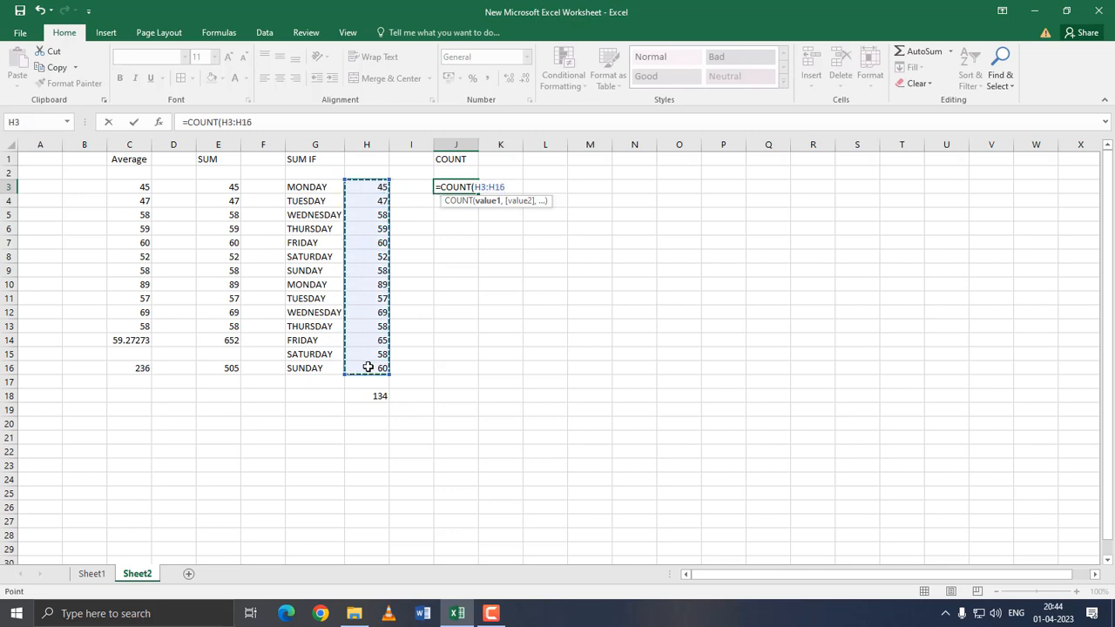
key("Return")
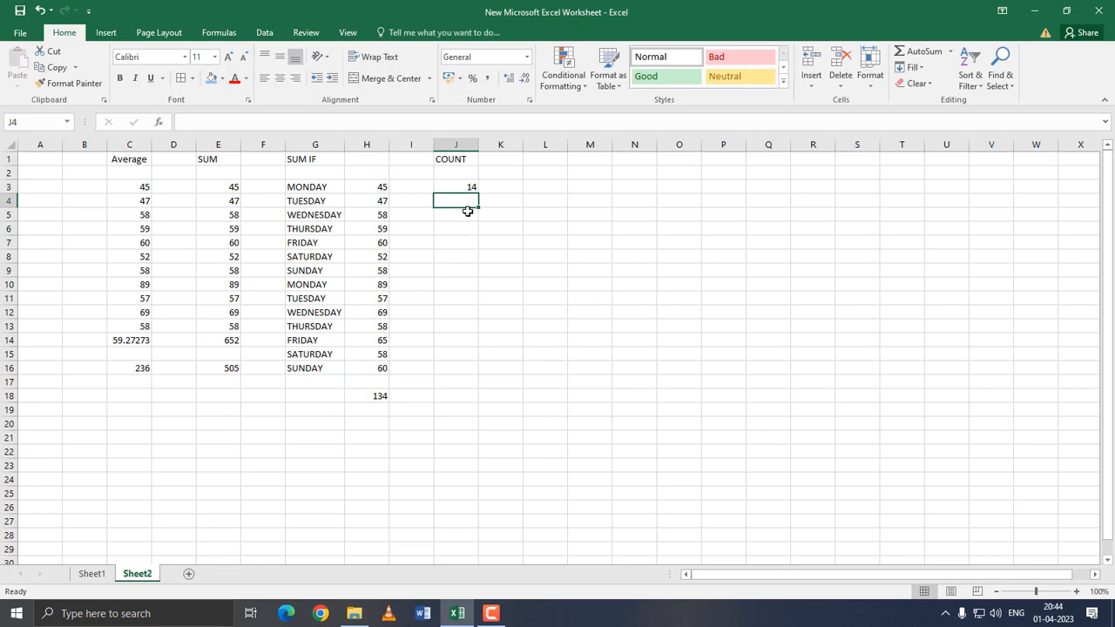
Step: Enter a COUNT formula in cell J4 for the day names in column G
type("=COU")
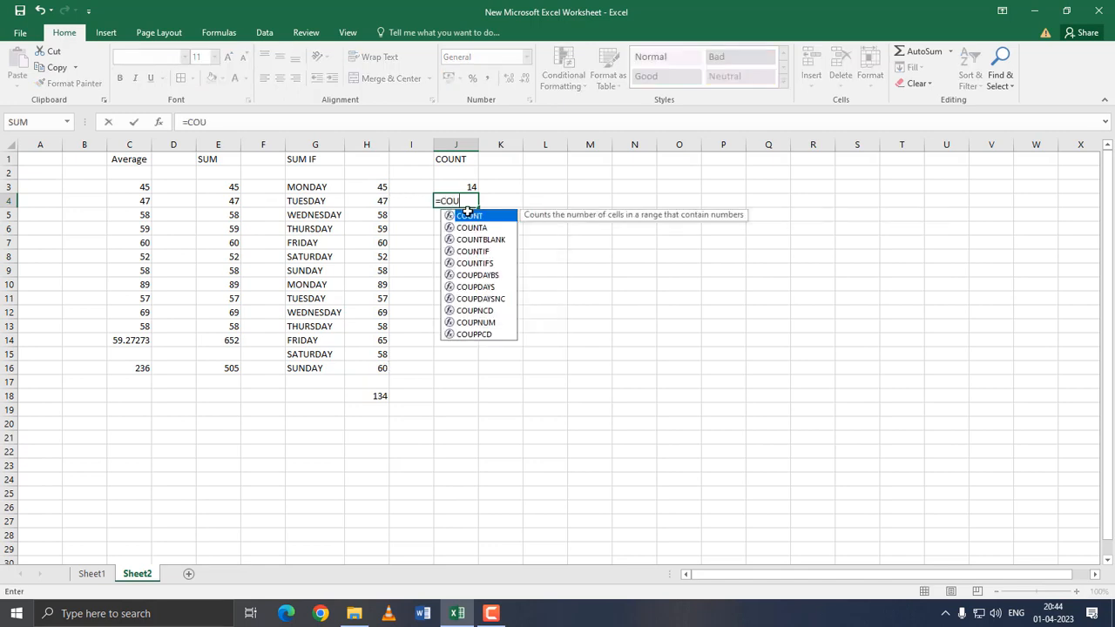
type("T")
key("BackSpace")
double_click(468, 215)
left_click_drag(329, 188, 326, 356)
key("Return")
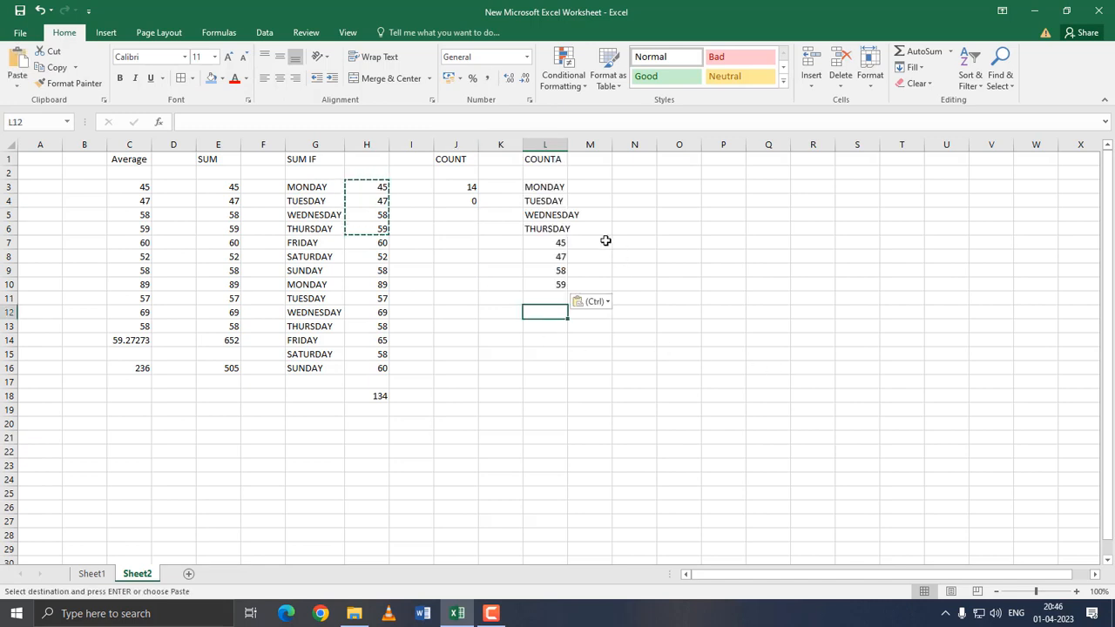
Step: Enter a COUNTA formula in cell L12 for the mixed text and number entries in L3:L10
type("=COUN")
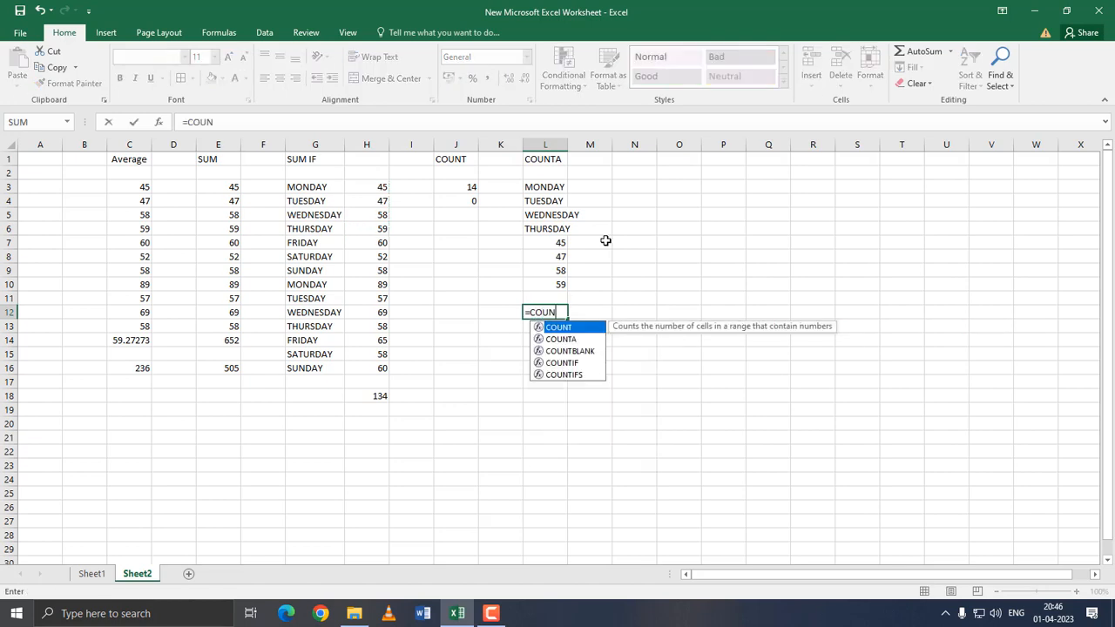
key("Down")
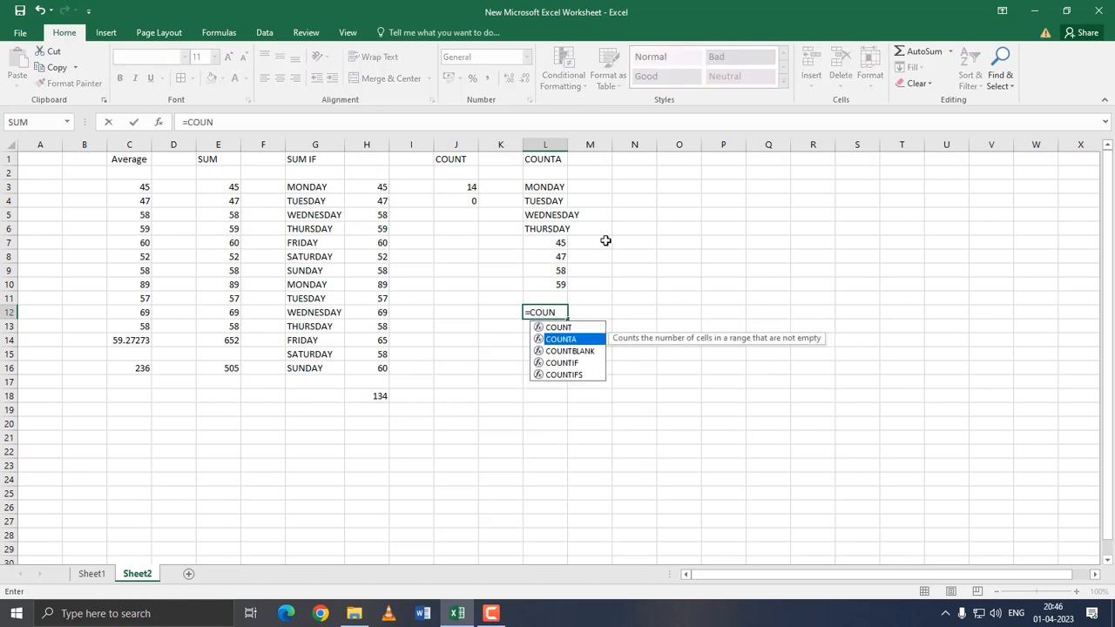
key("Tab")
left_click_drag(558, 186, 553, 283)
key("Return")
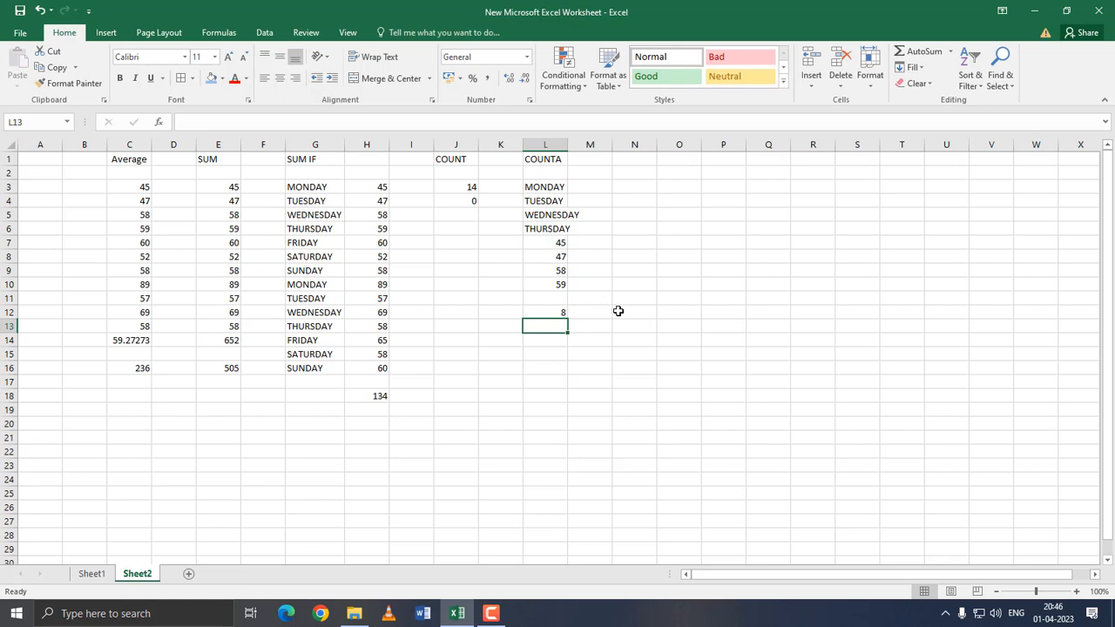
Step: Enter a COUNTA formula in cell L13 for the day names in G3:G16
type("=CO")
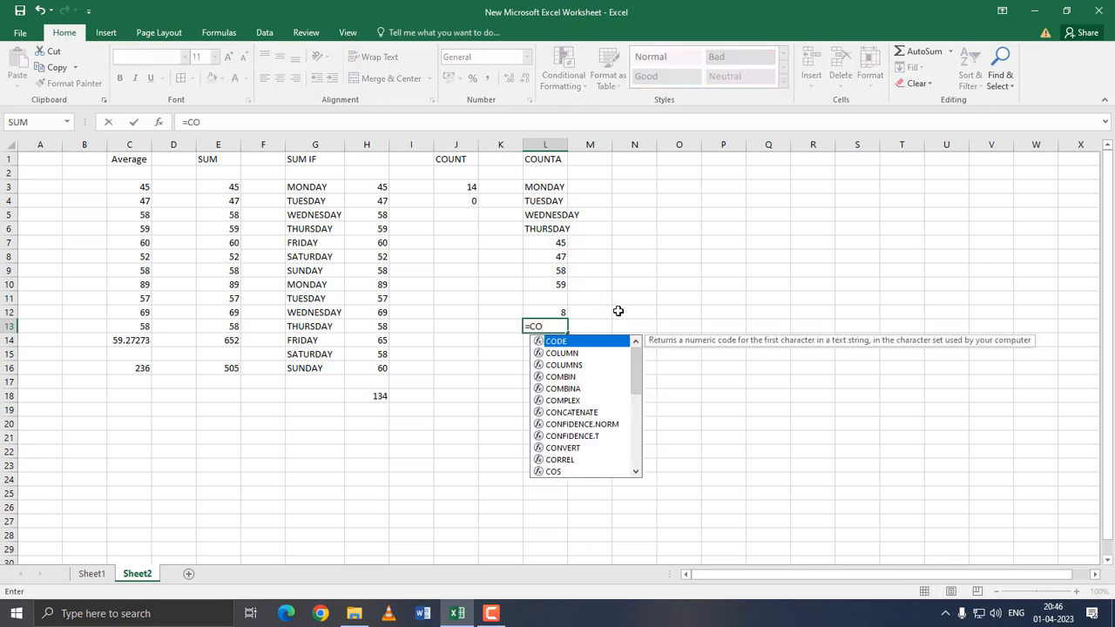
type("UN")
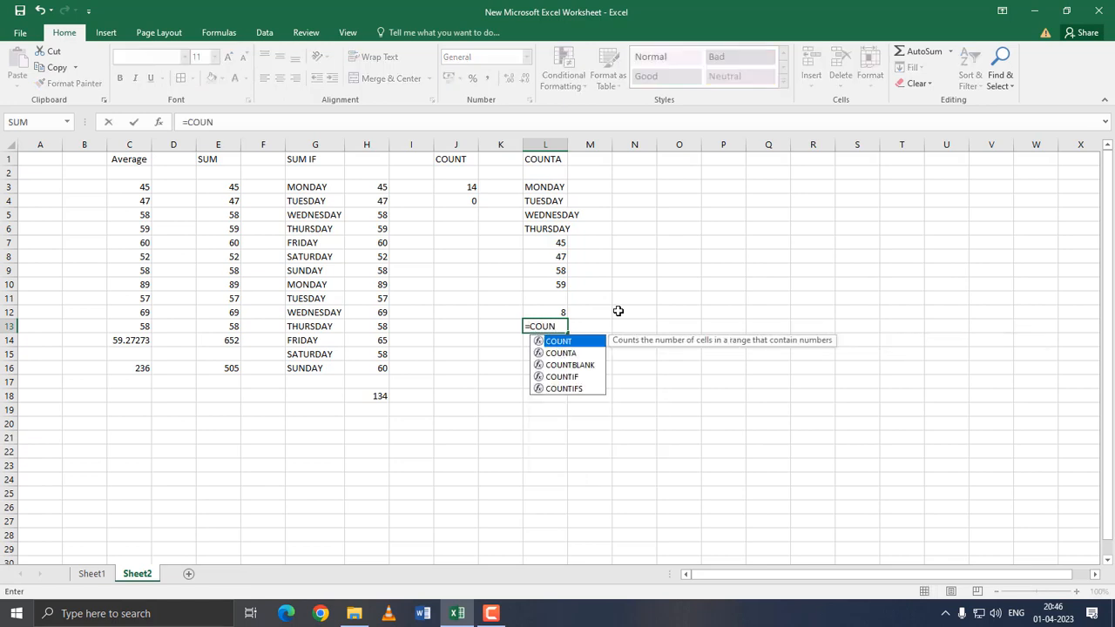
key("Down")
key("Tab")
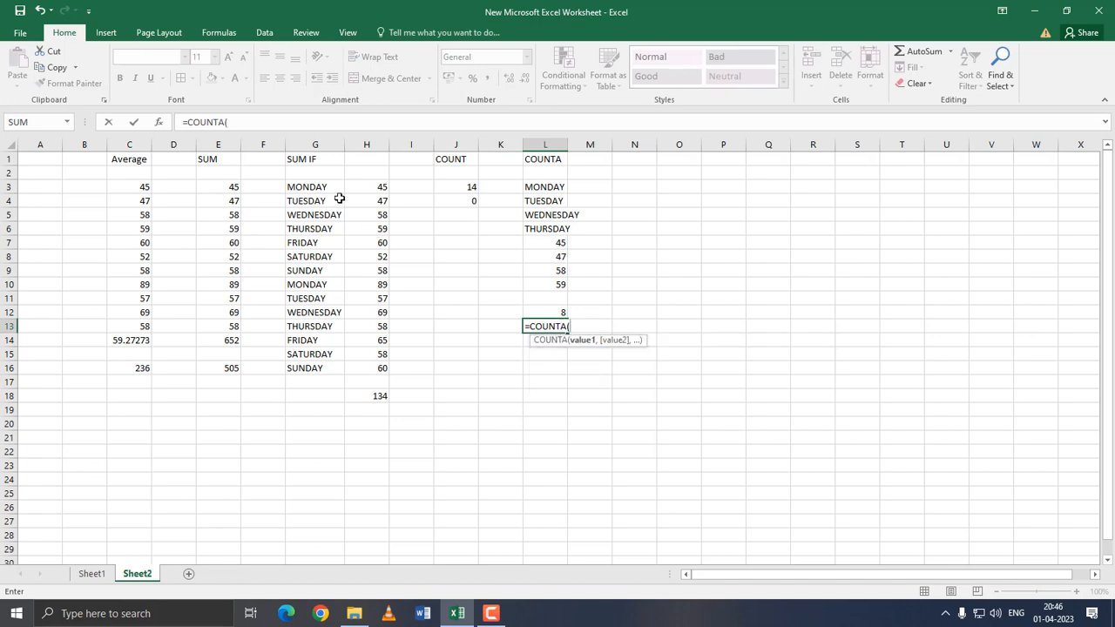
left_click_drag(329, 185, 312, 368)
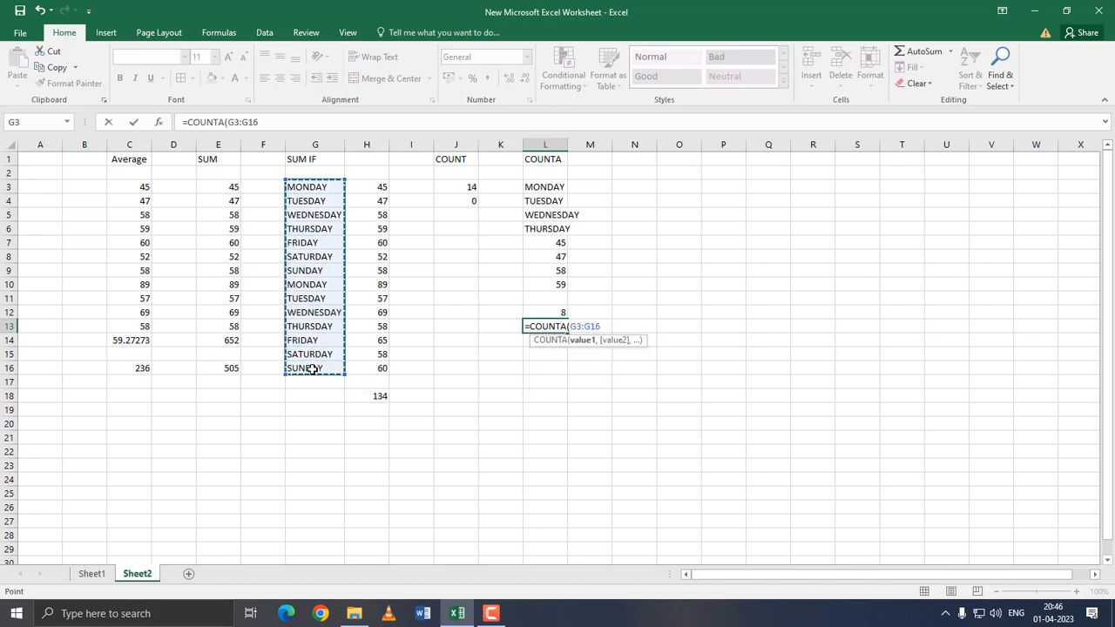
key("Return")
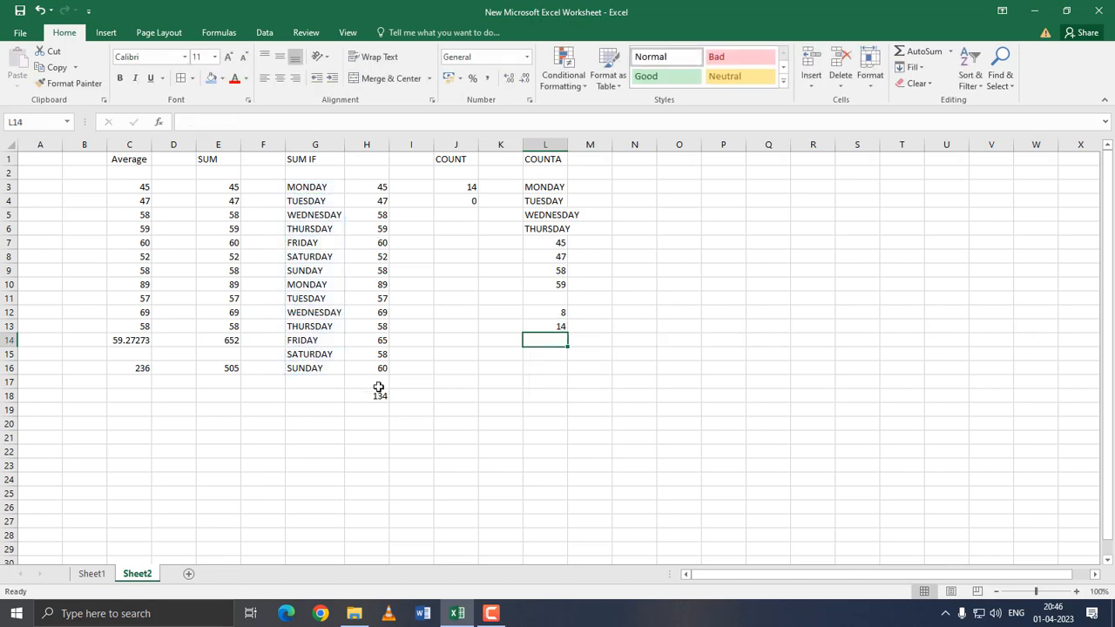
Step: Enter a COUNTA formula in cell L15 for the numbers in H3:H16
left_click(538, 354)
type("=COU")
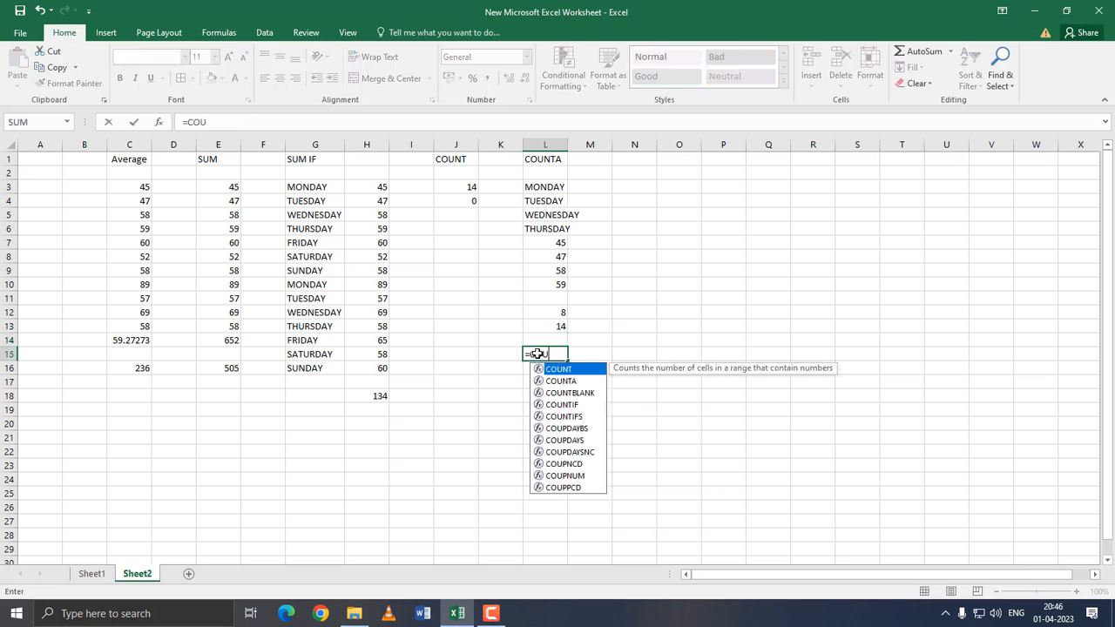
key("Down")
key("Tab")
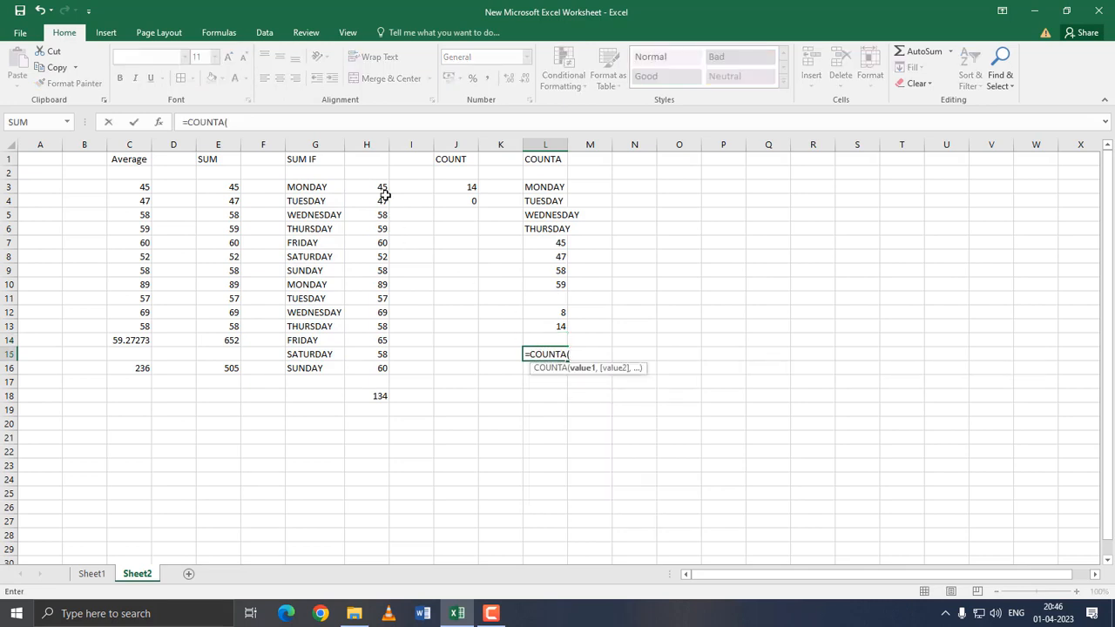
left_click_drag(383, 192, 386, 364)
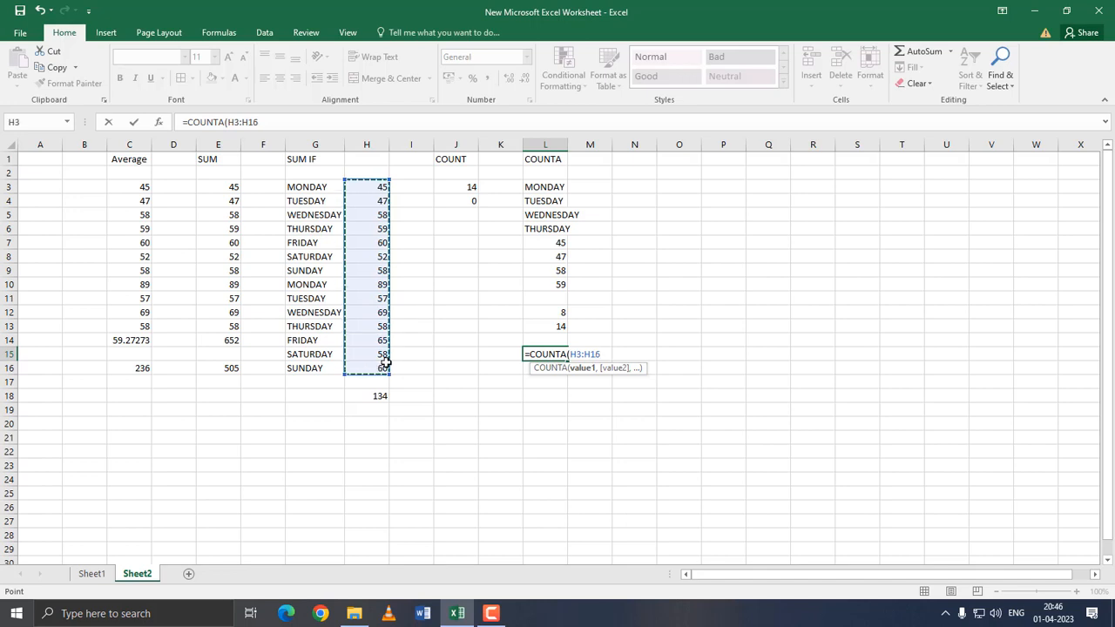
key("Return")
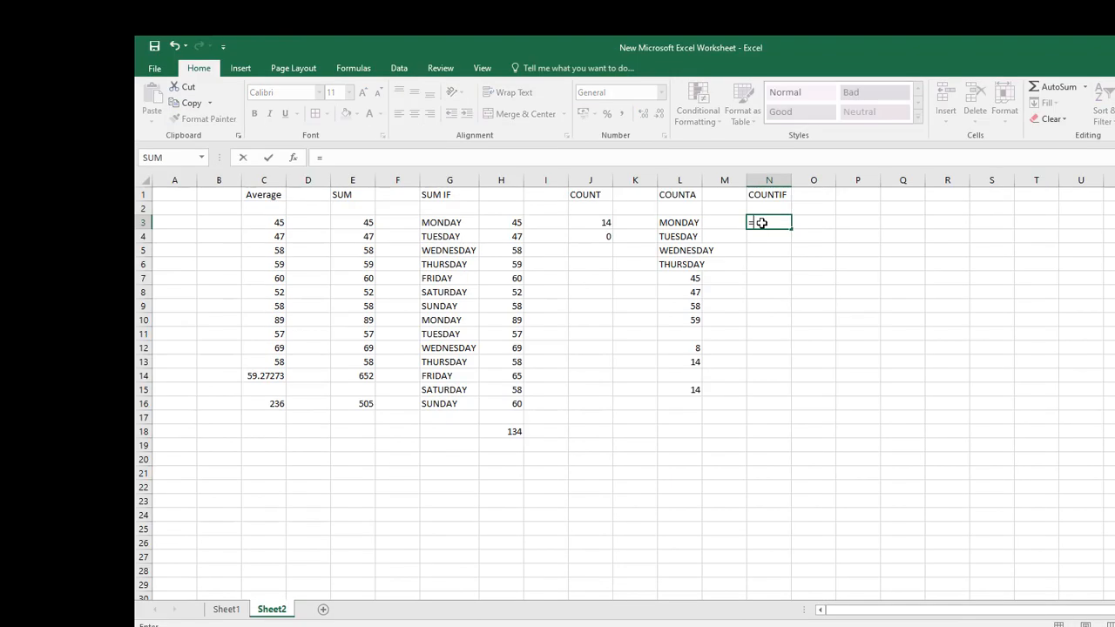
Step: Enter a COUNTIF formula in cell N3 with range G3:G16 and criteria G3
type("OUN")
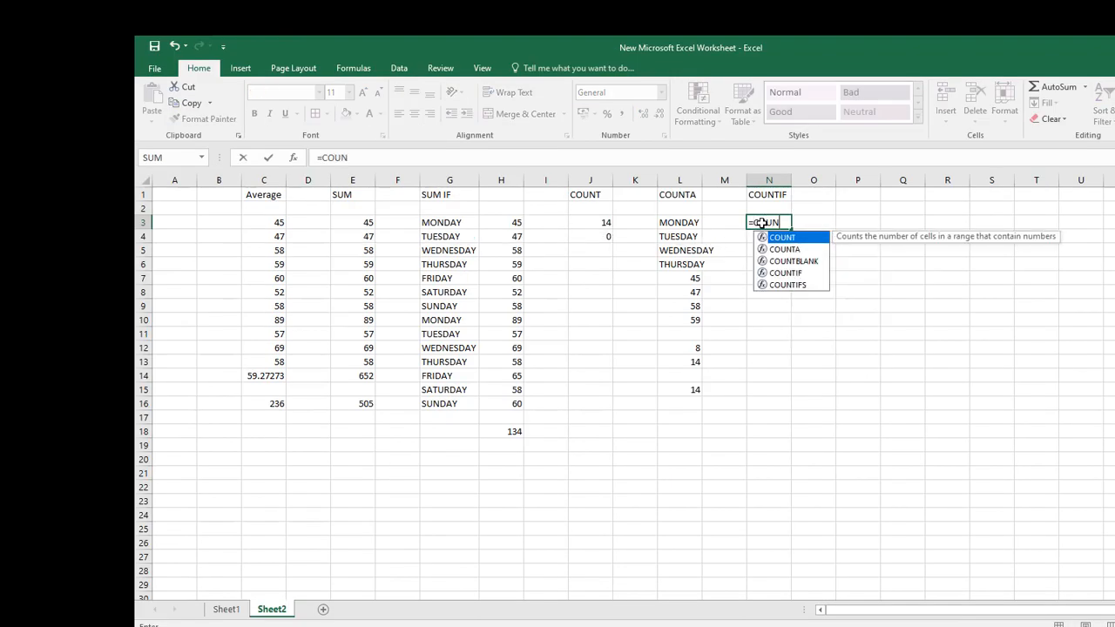
key("Down")
key("Down")
key("Down")
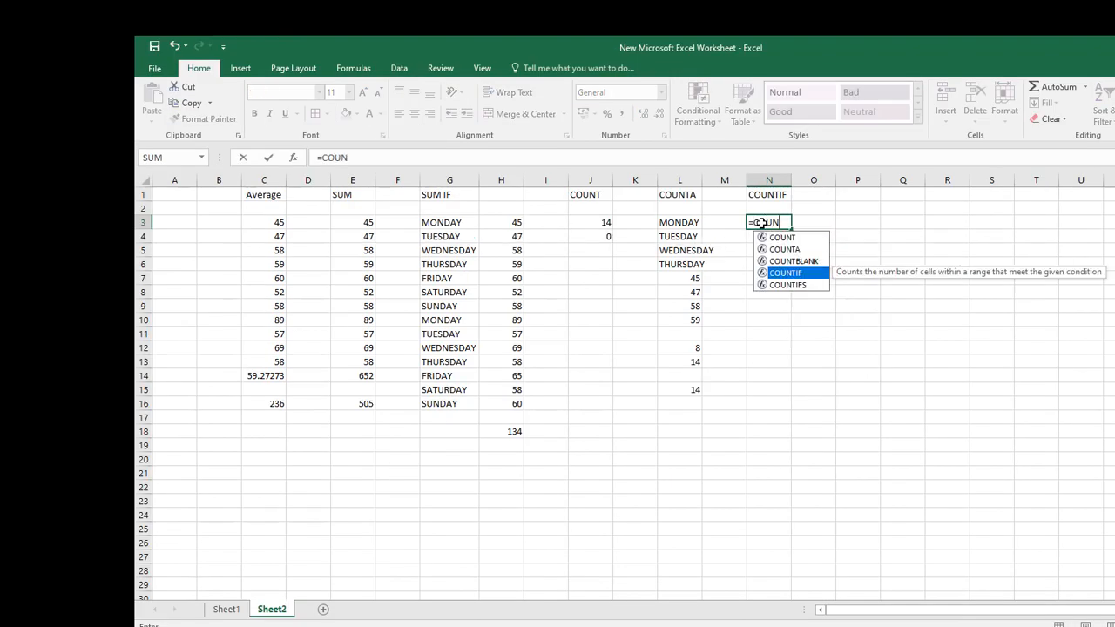
key("Tab")
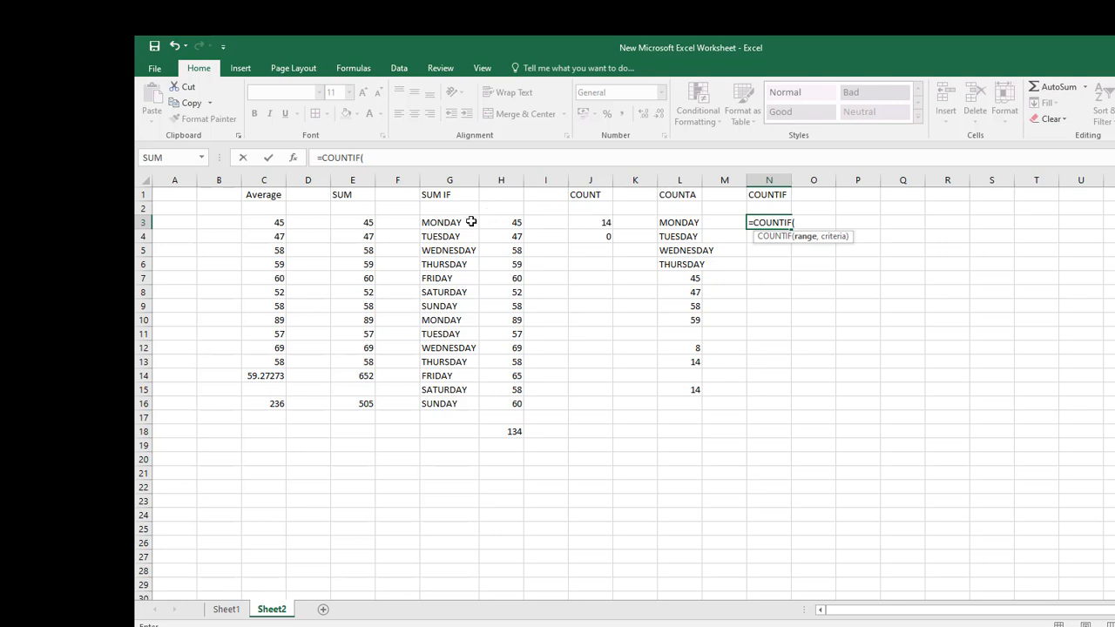
left_click_drag(469, 222, 469, 400)
type(",")
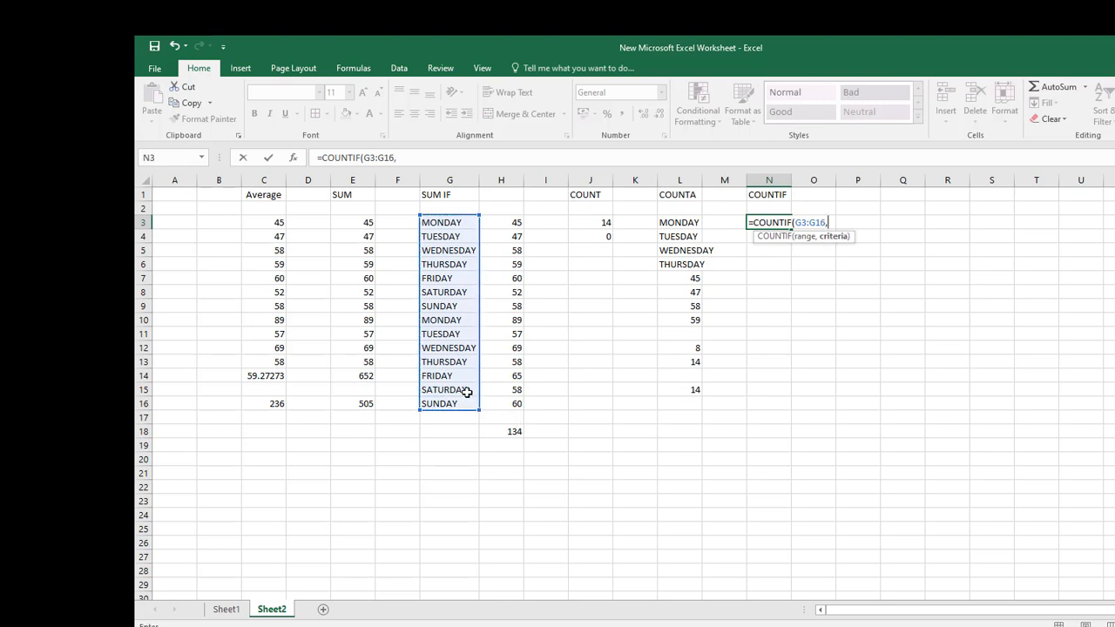
left_click(466, 224)
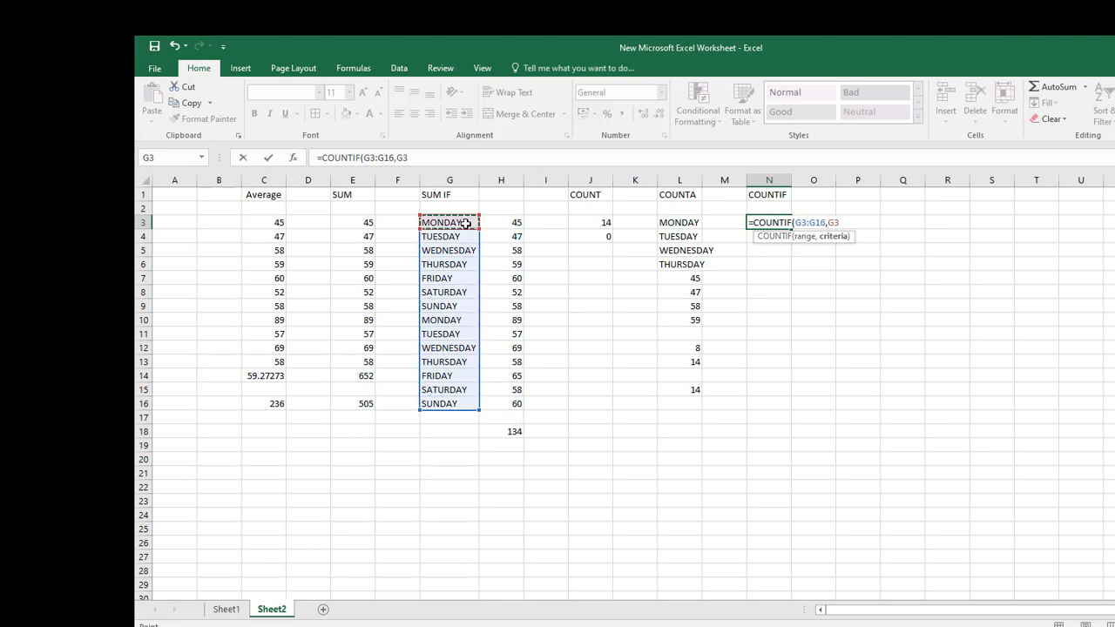
type(")")
key("Return")
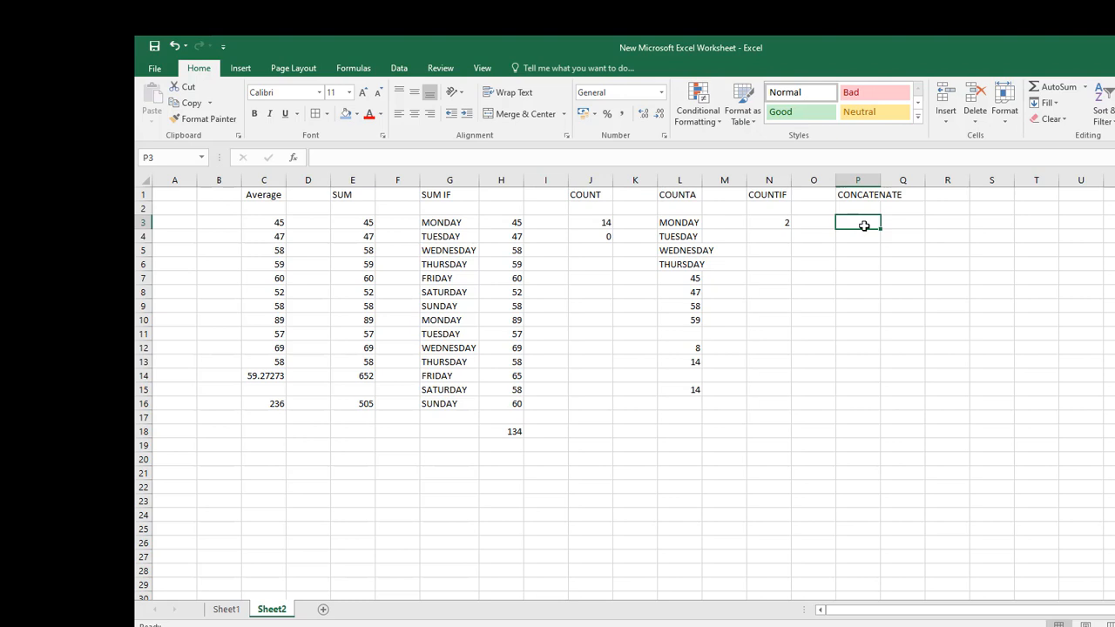
Step: Enter a CONCATENATE formula in cell P3 that joins G3 and H3 without a separator
type("=CON")
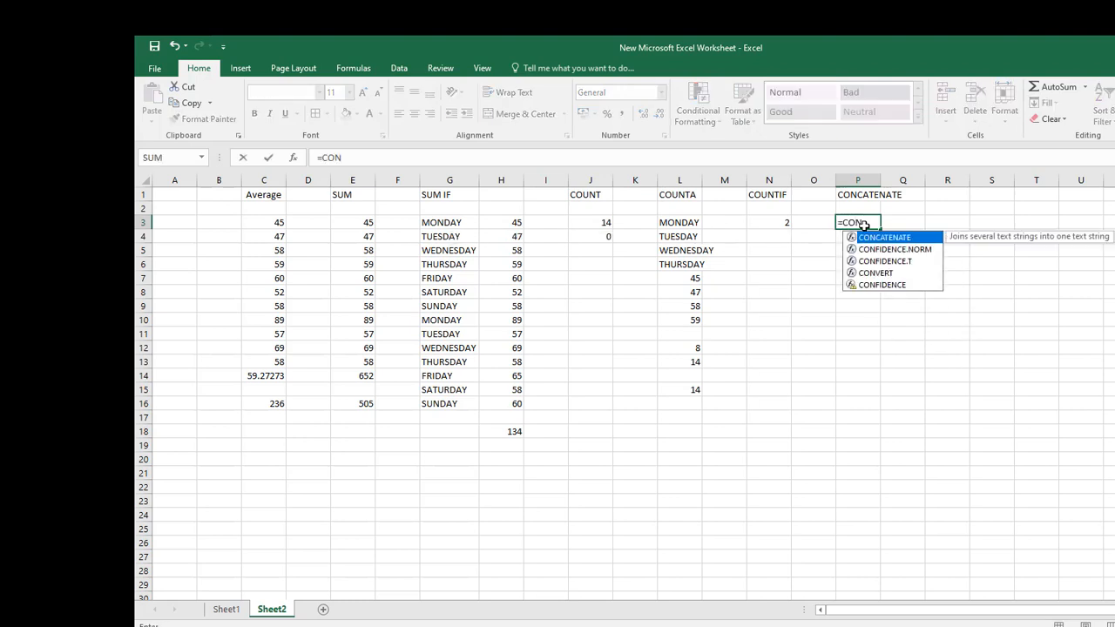
key("Tab")
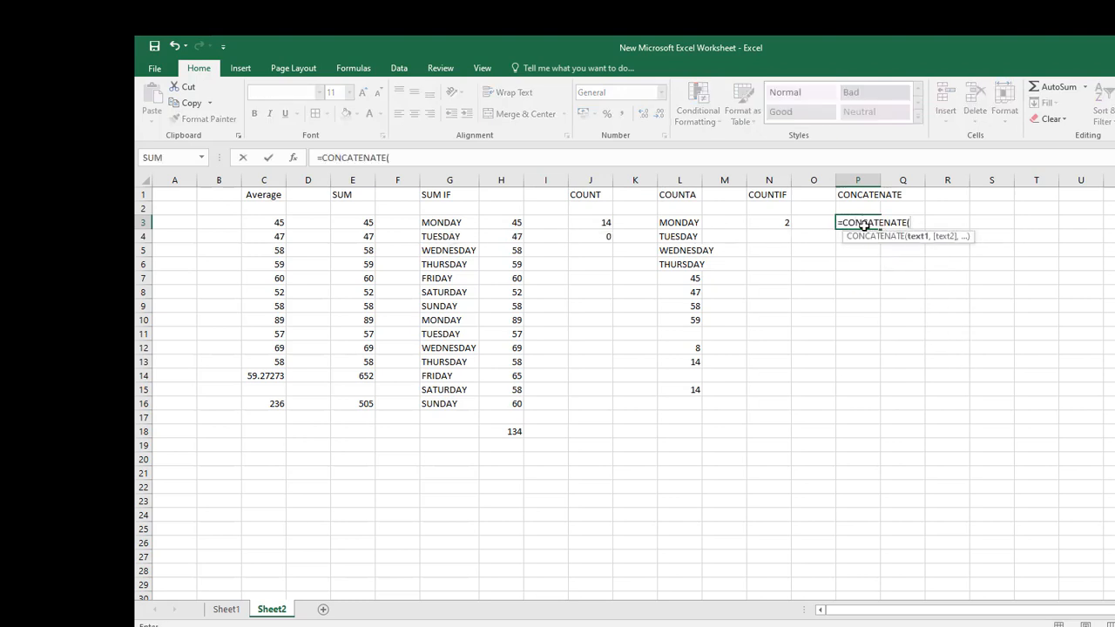
left_click(448, 222)
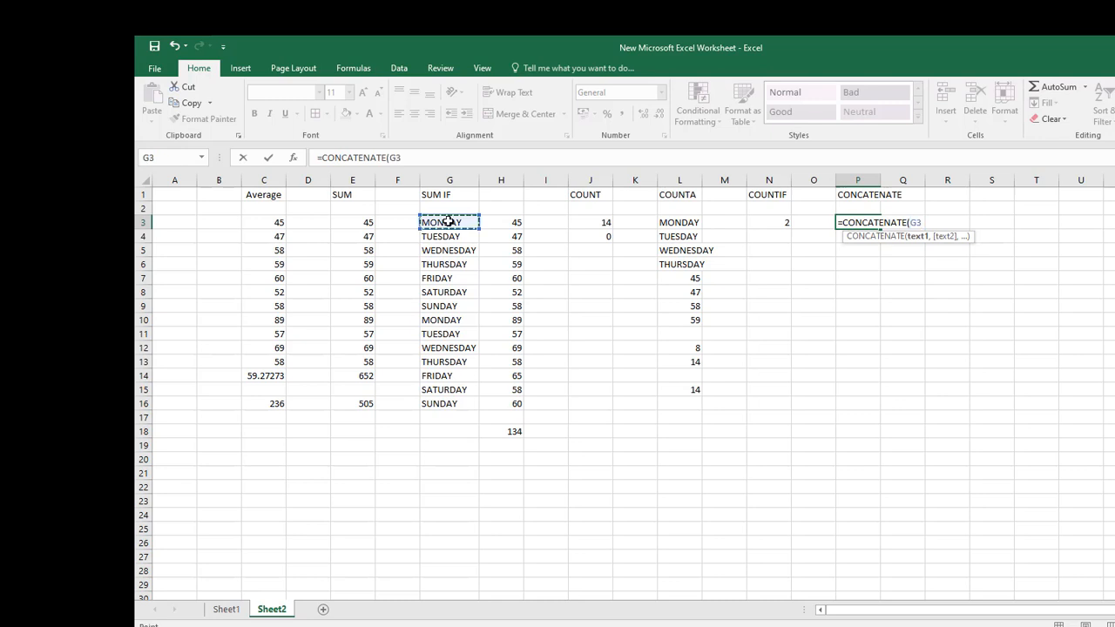
type(",")
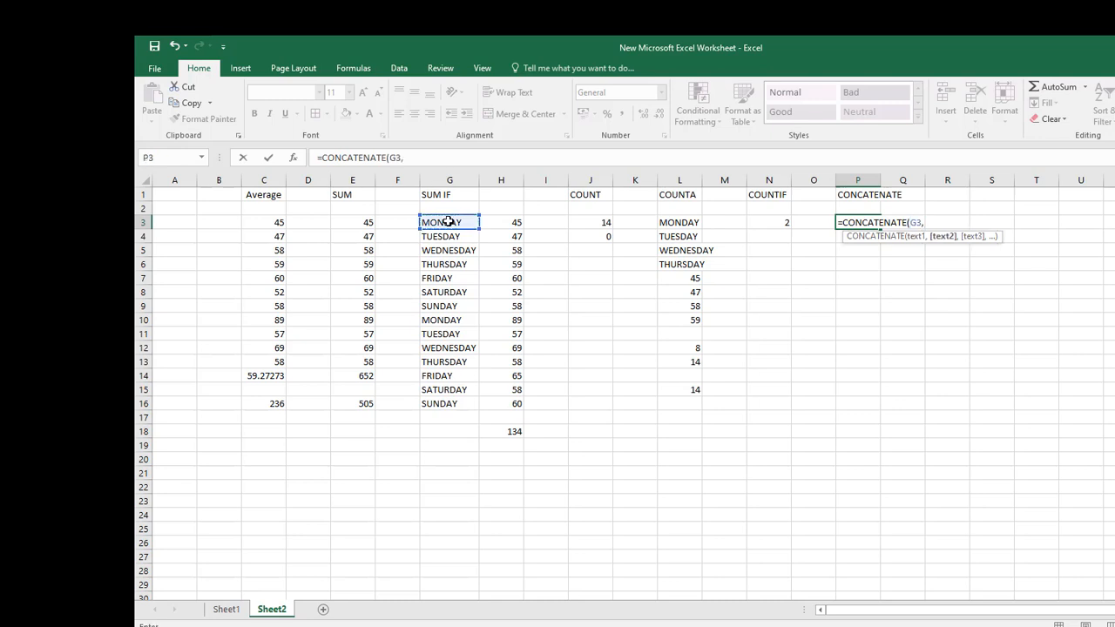
left_click(499, 223)
key("Return")
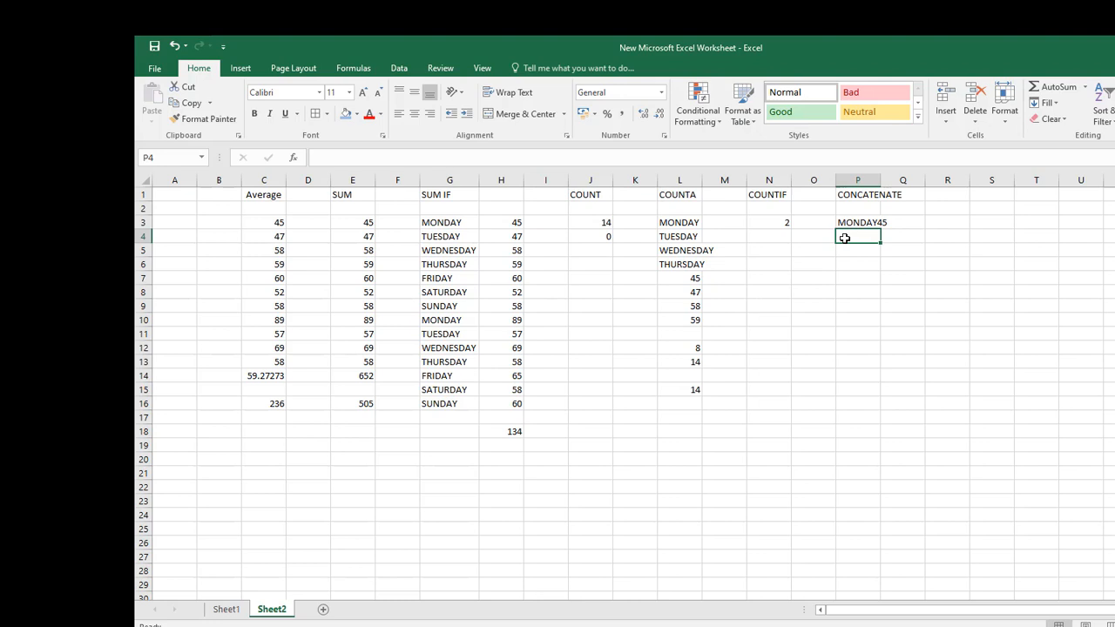
Step: Enter a CONCATENATE formula in cell P4 that joins G4 and H4 with a space " " between them
type("=con")
key("Tab")
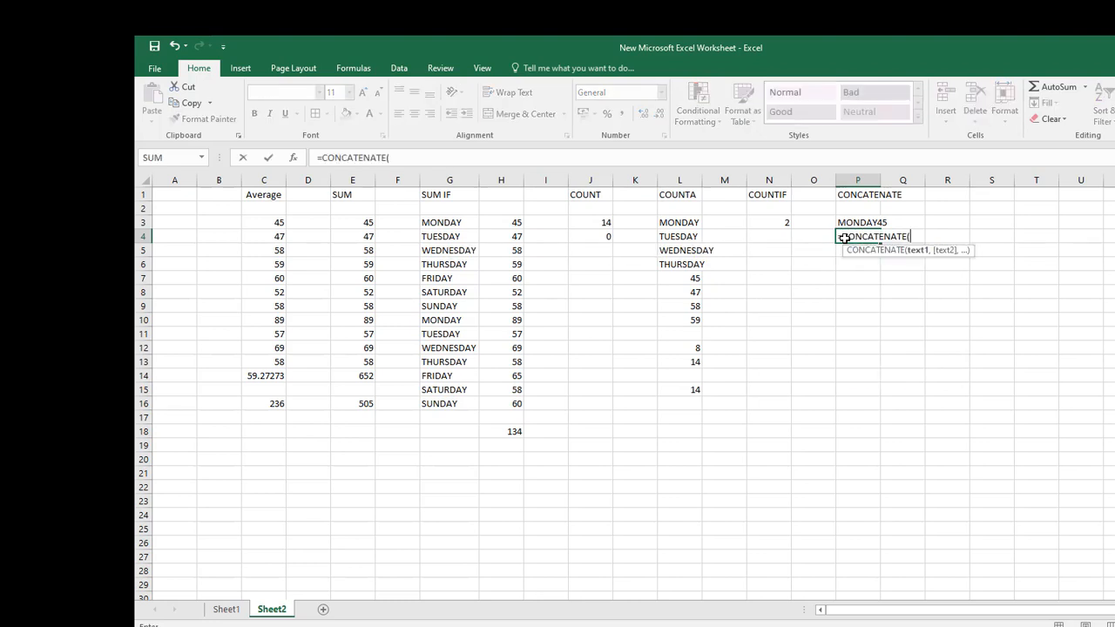
left_click(470, 237)
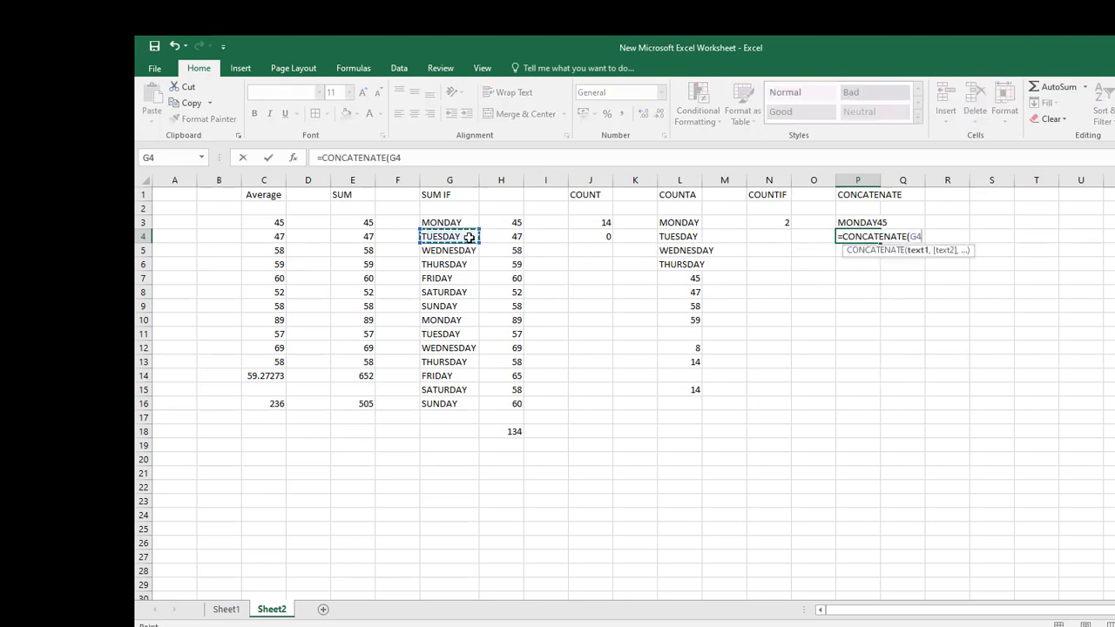
type(",")
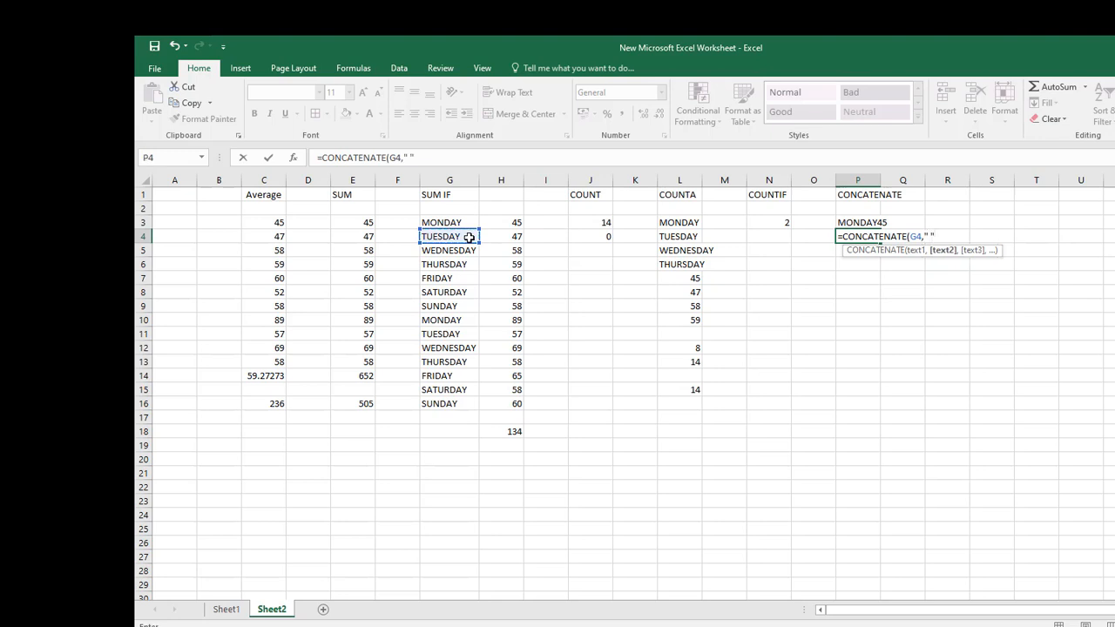
type(",")
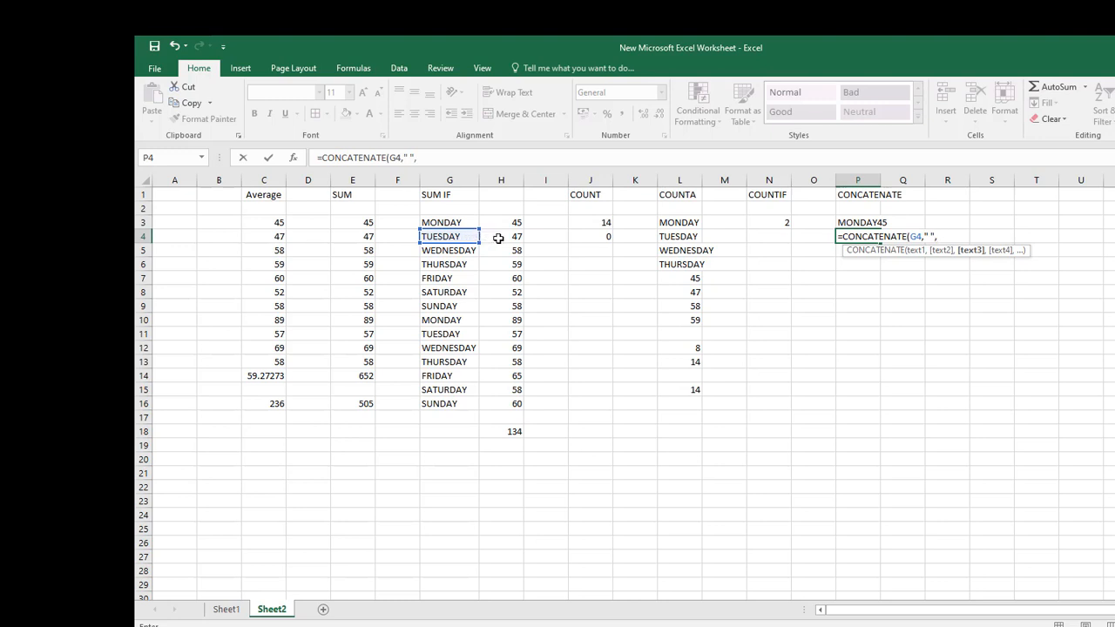
left_click(498, 238)
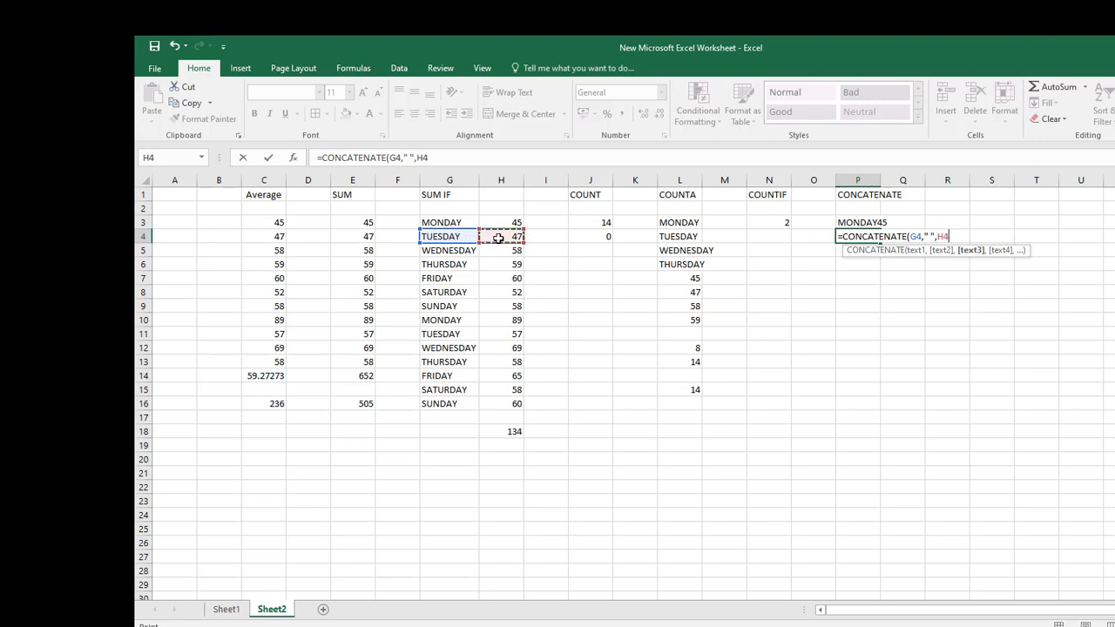
key("Return")
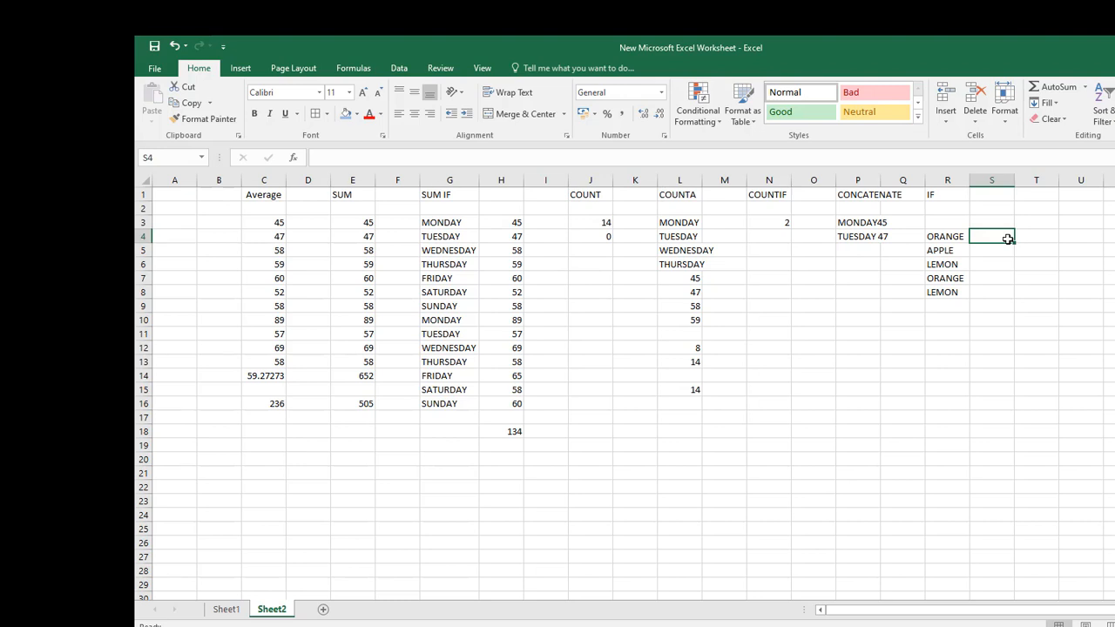
Step: Enter an IF formula in cell S4 that tests whether R4 equals "lemon" and returns True when it does
type("=if")
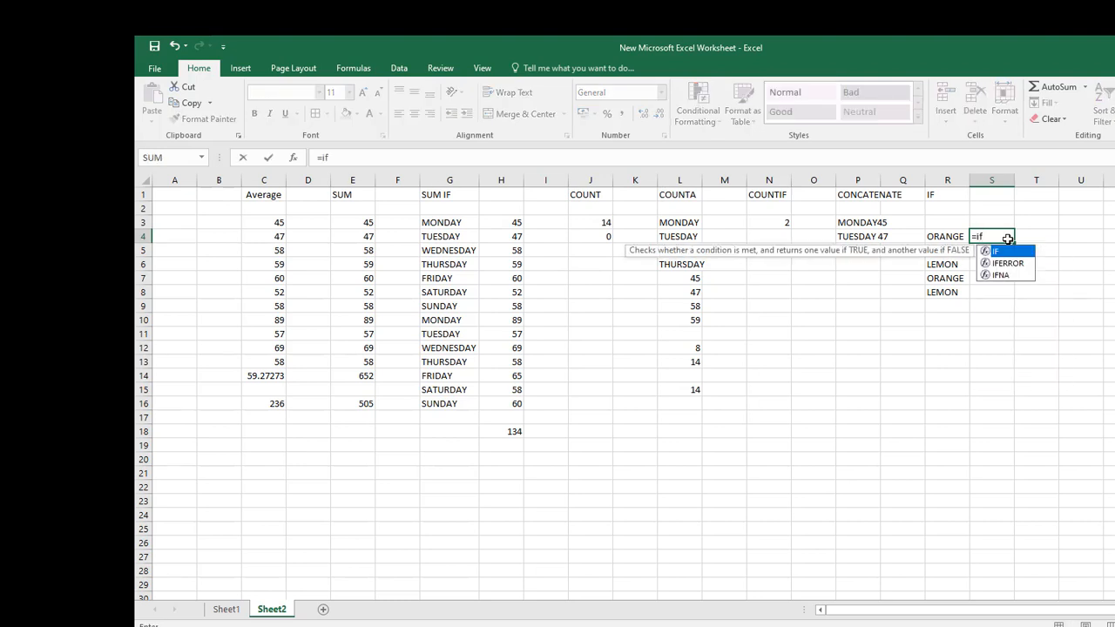
key("Tab")
key("Left")
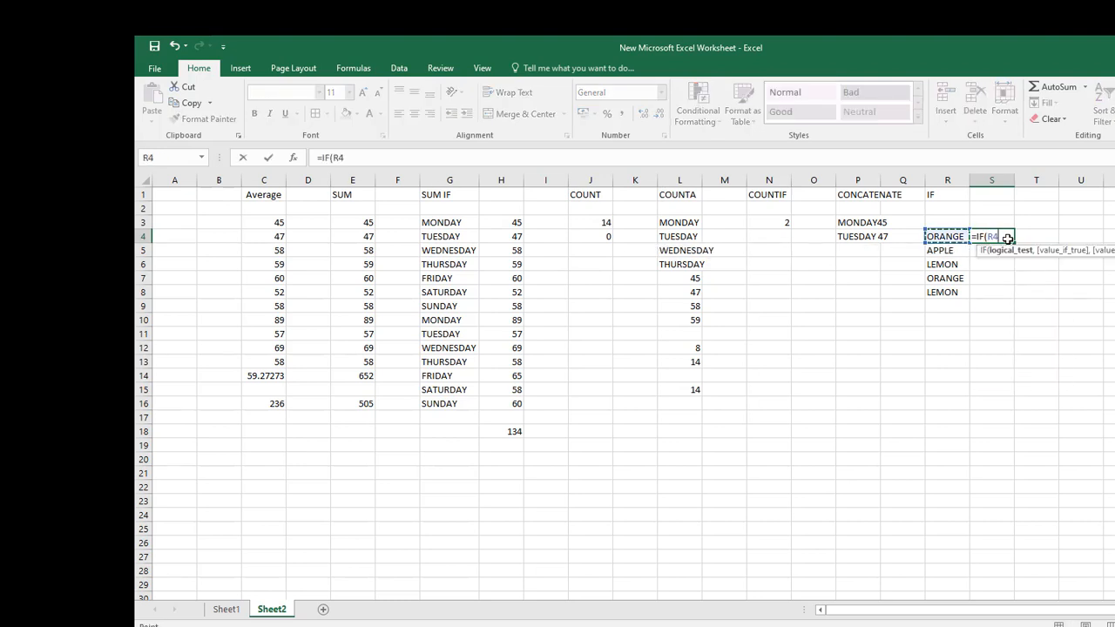
type("=\"lemon")
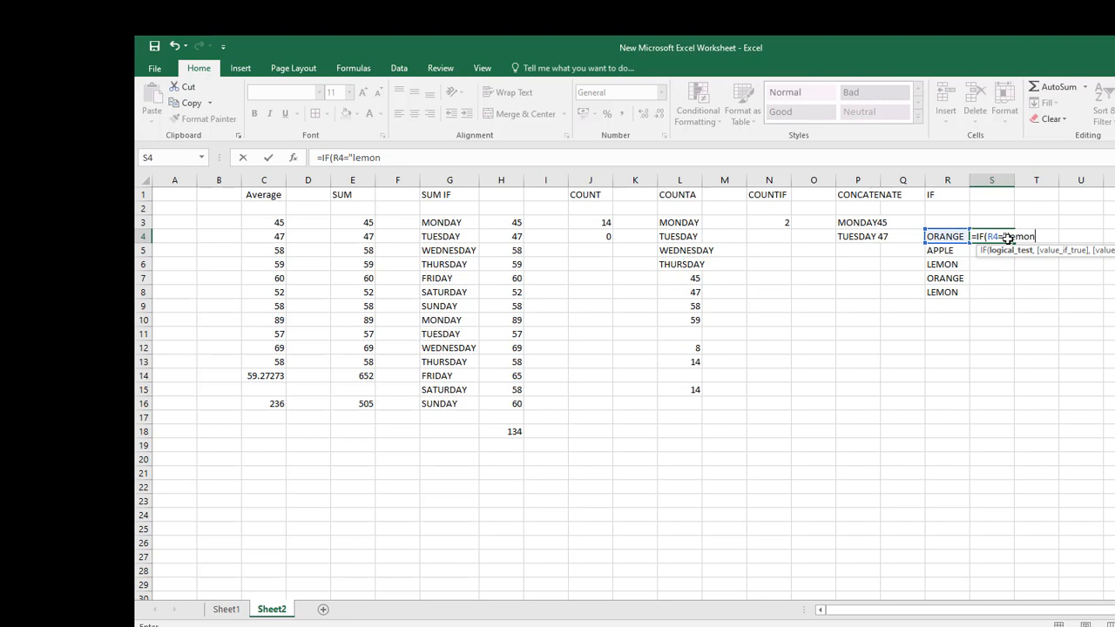
type("\",Tr")
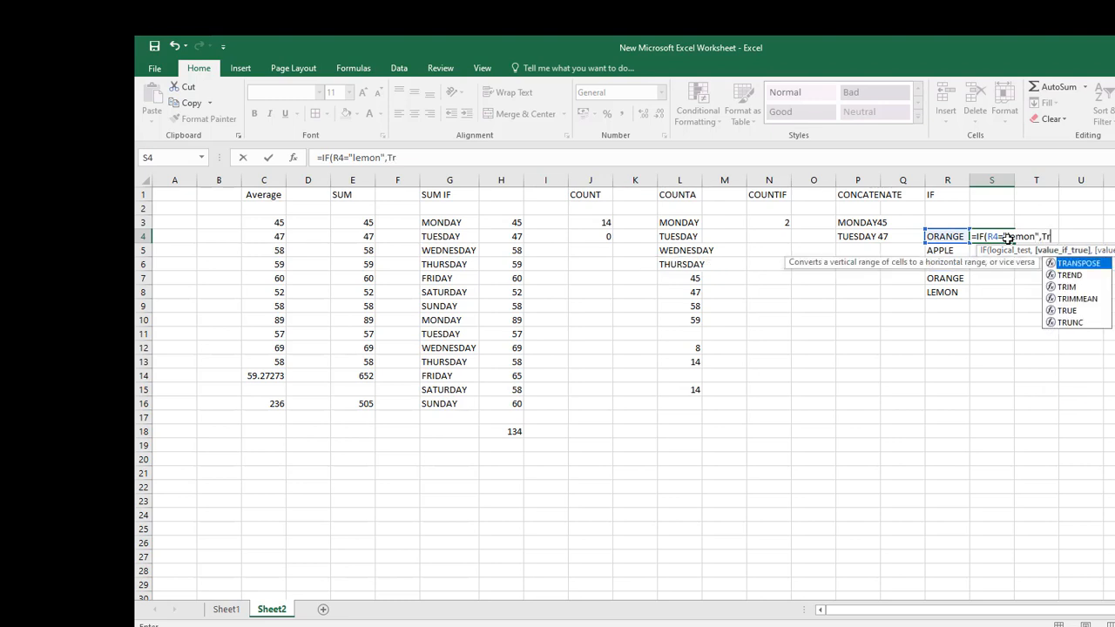
type("ue")
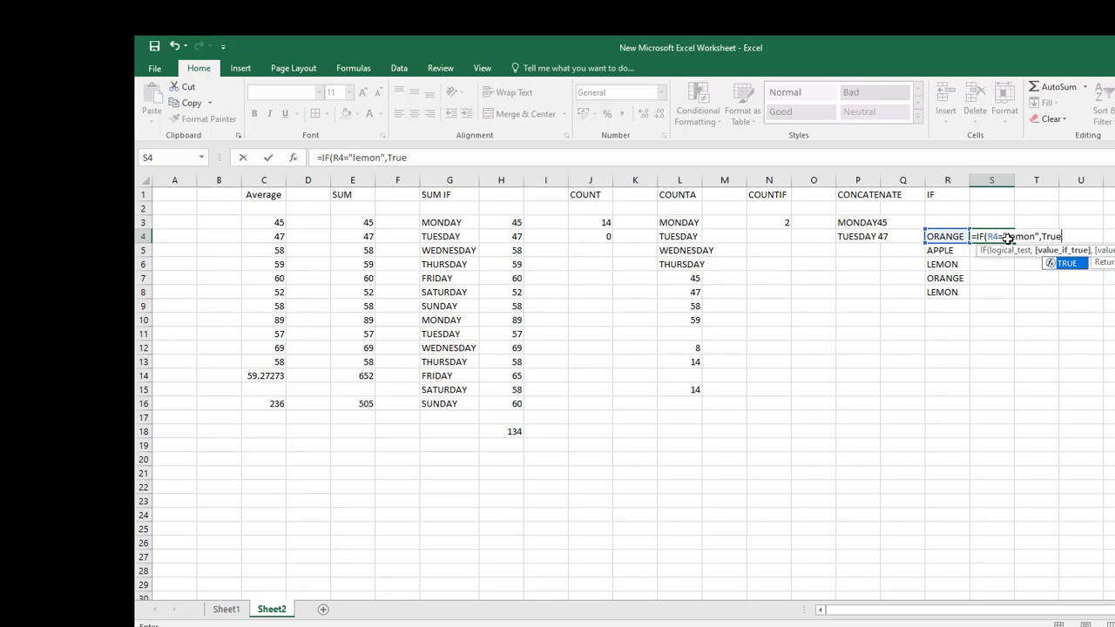
key("Return")
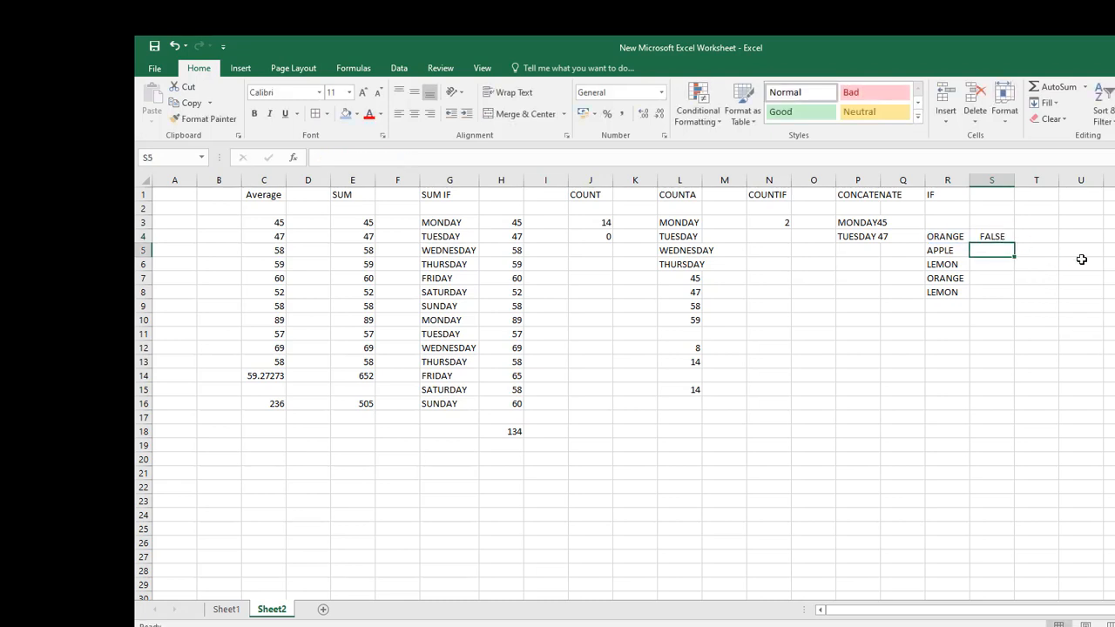
Step: Fill the IF formula from cell S4 down through S8 to test every fruit in the list
left_click(1002, 236)
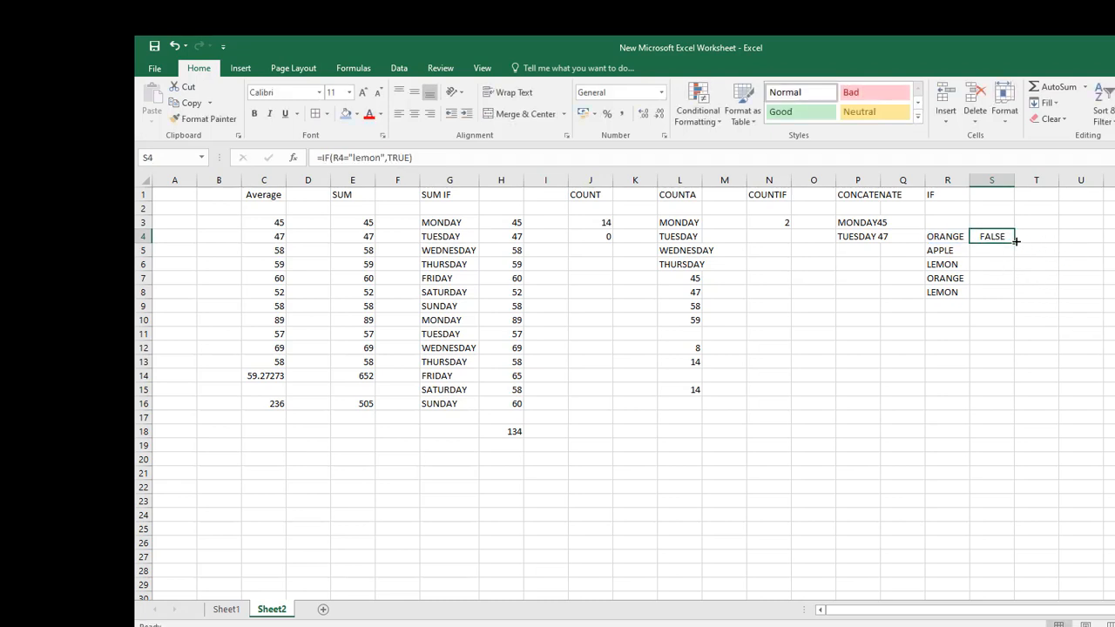
left_click_drag(1014, 257, 1011, 299)
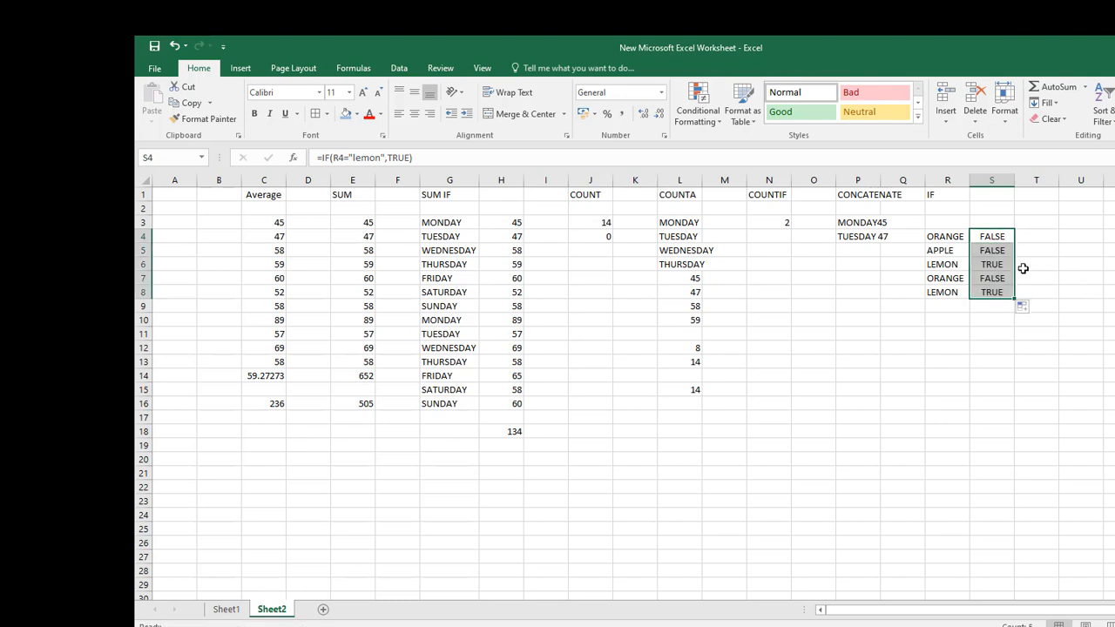
left_click_drag(958, 265, 983, 293)
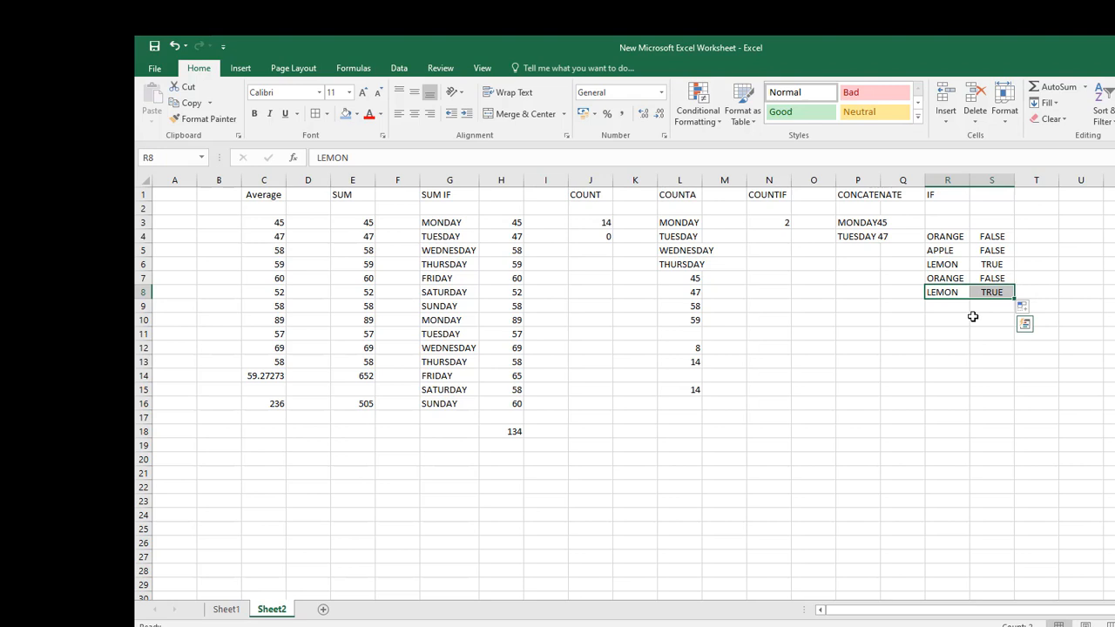
left_click(1075, 359)
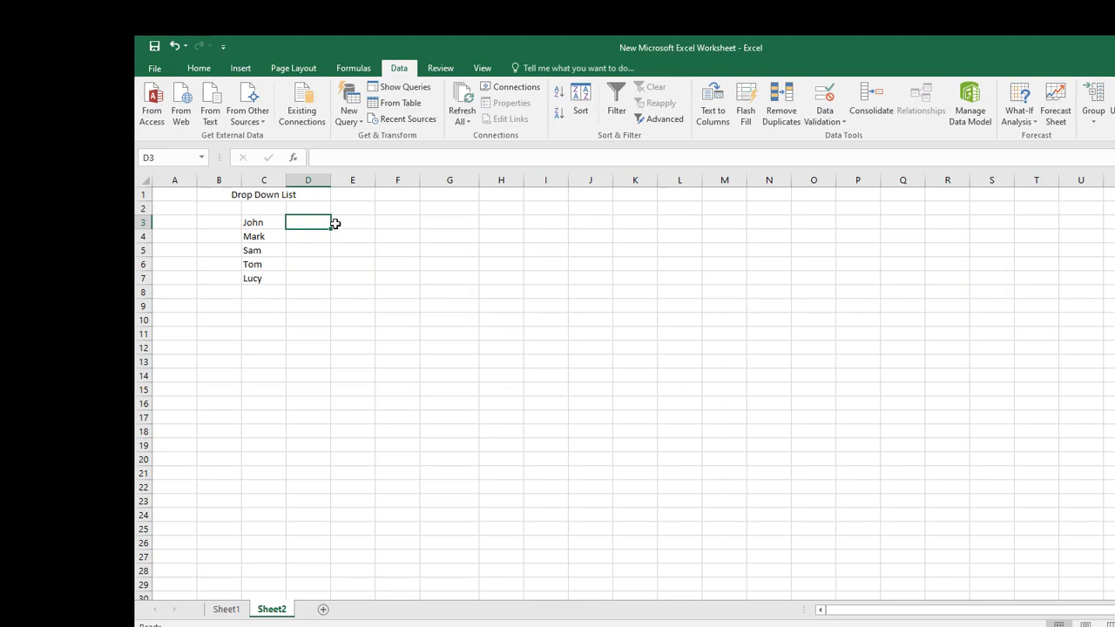
Step: Apply List data validation to cell D3 with the names in C3:C7 as the source, and open the cell's drop-down list
left_click(335, 224)
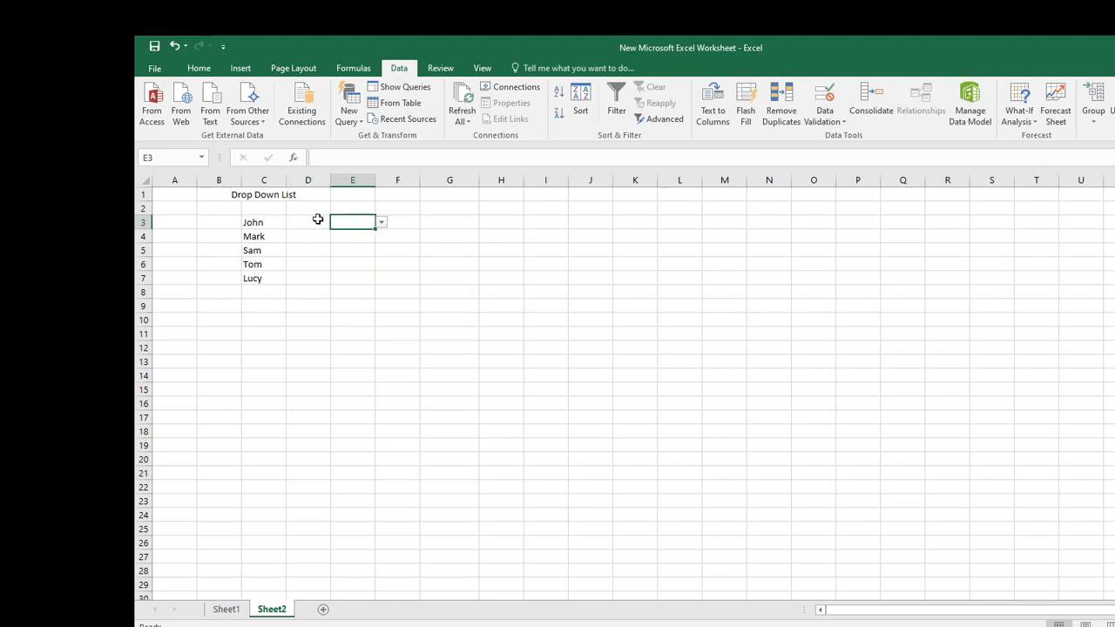
left_click(318, 220)
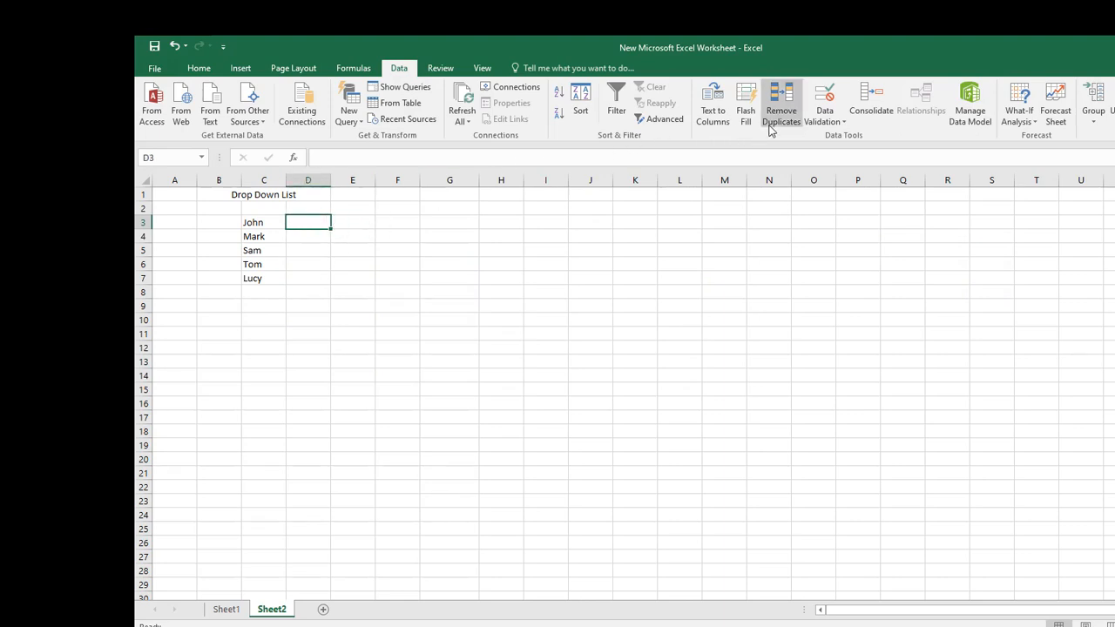
left_click(825, 122)
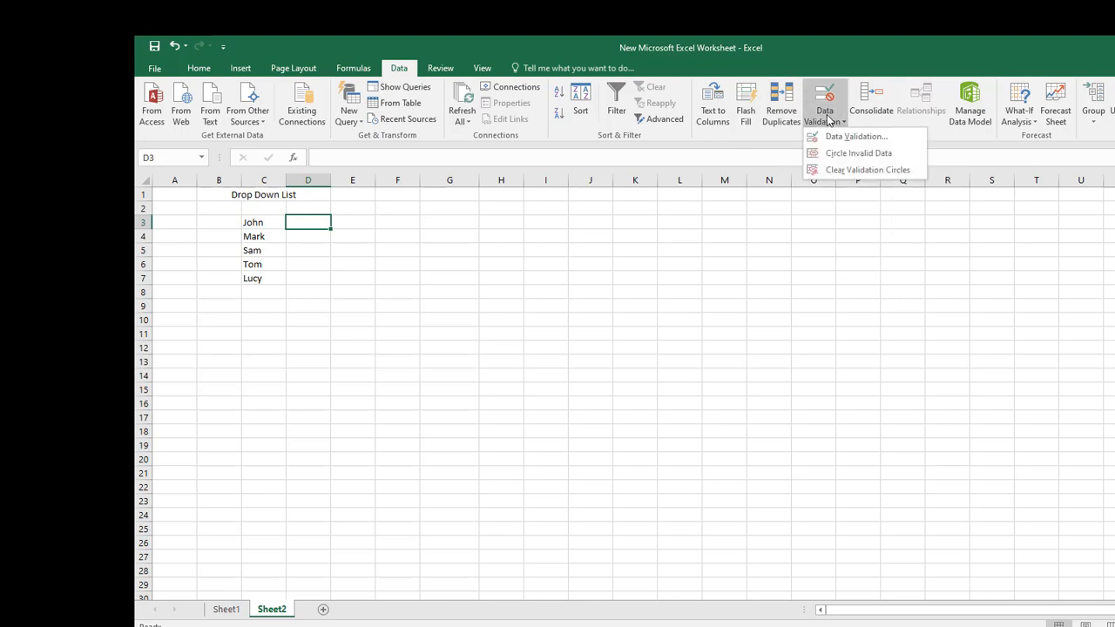
left_click(828, 138)
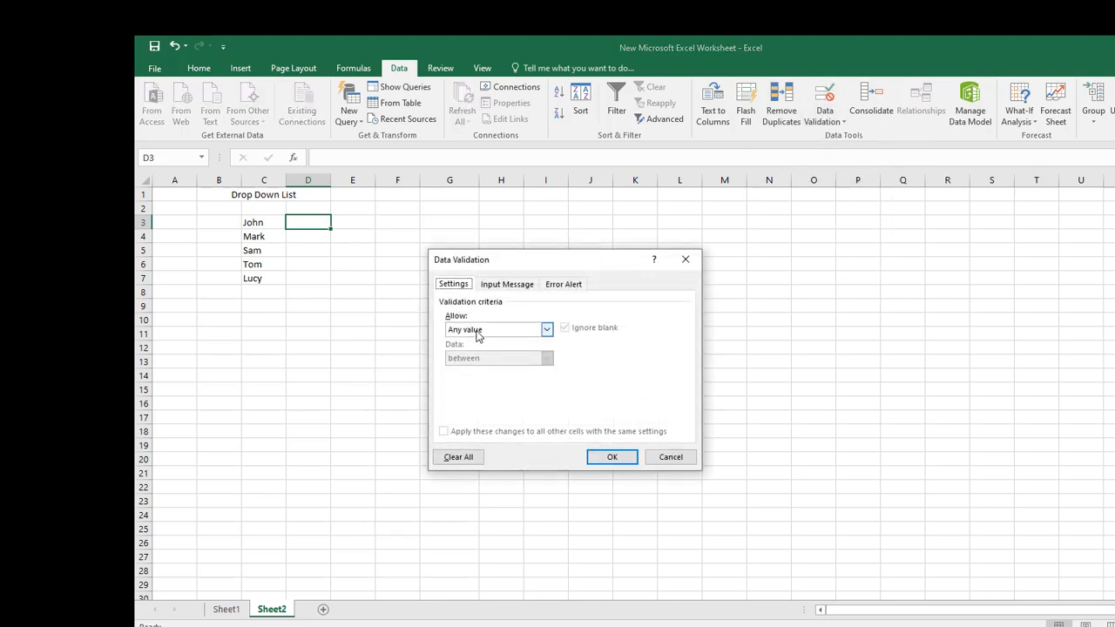
left_click(546, 331)
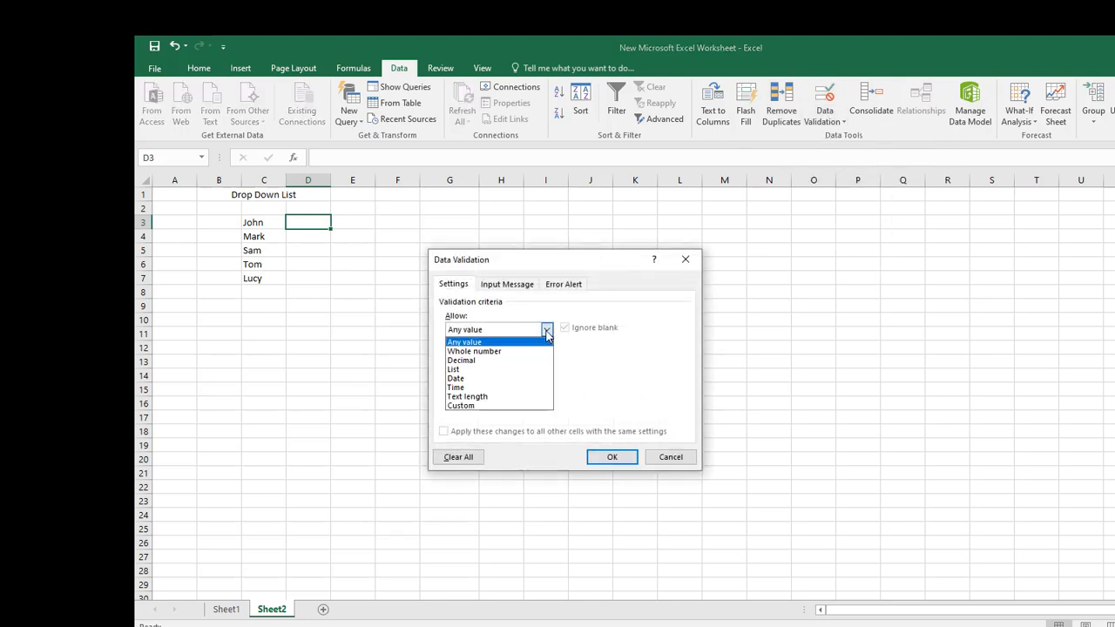
left_click(525, 378)
left_click(495, 385)
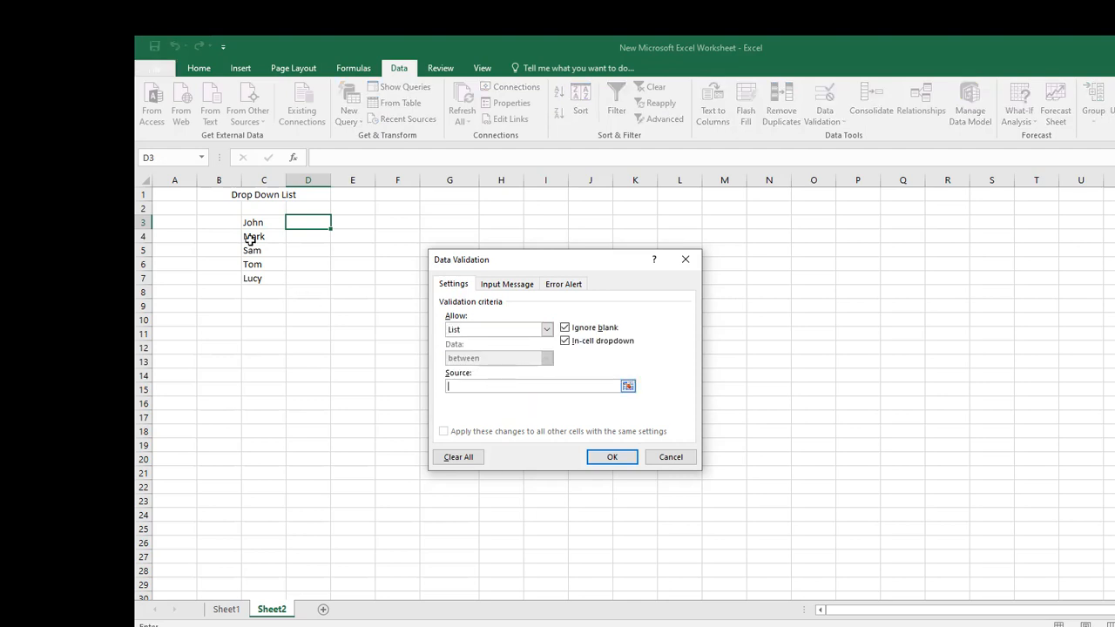
type("jo")
left_click_drag(255, 223, 256, 281)
left_click(598, 454)
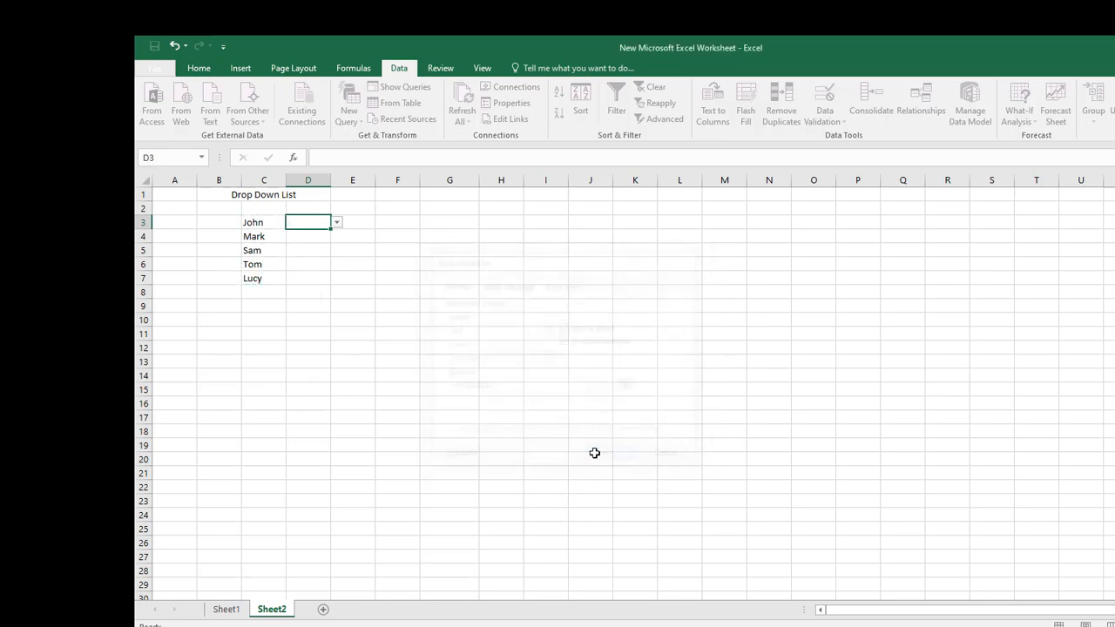
left_click(337, 223)
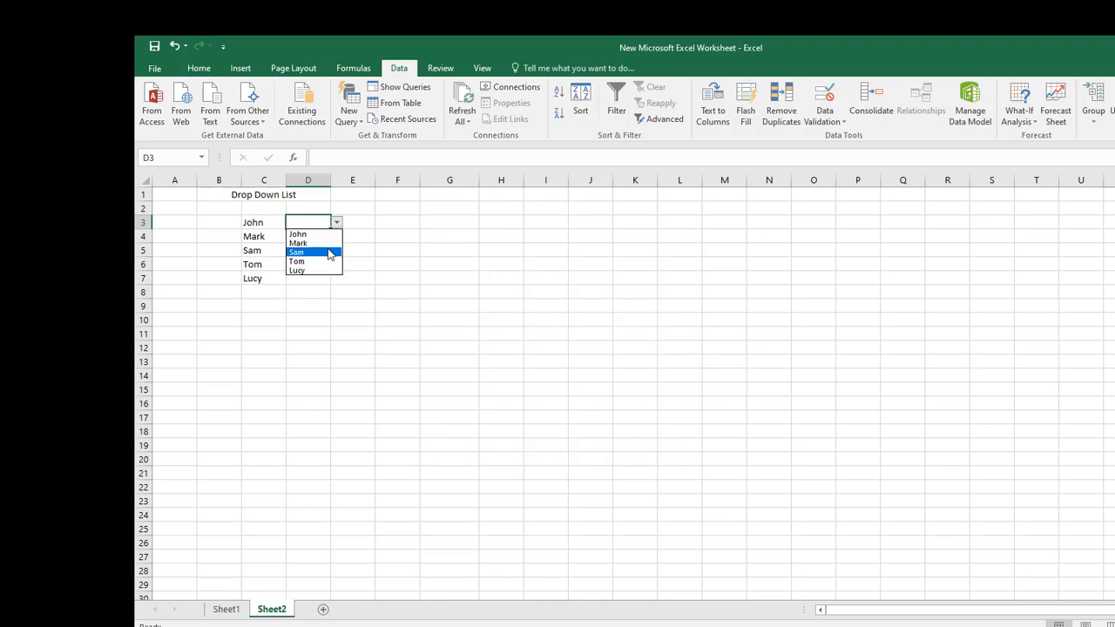